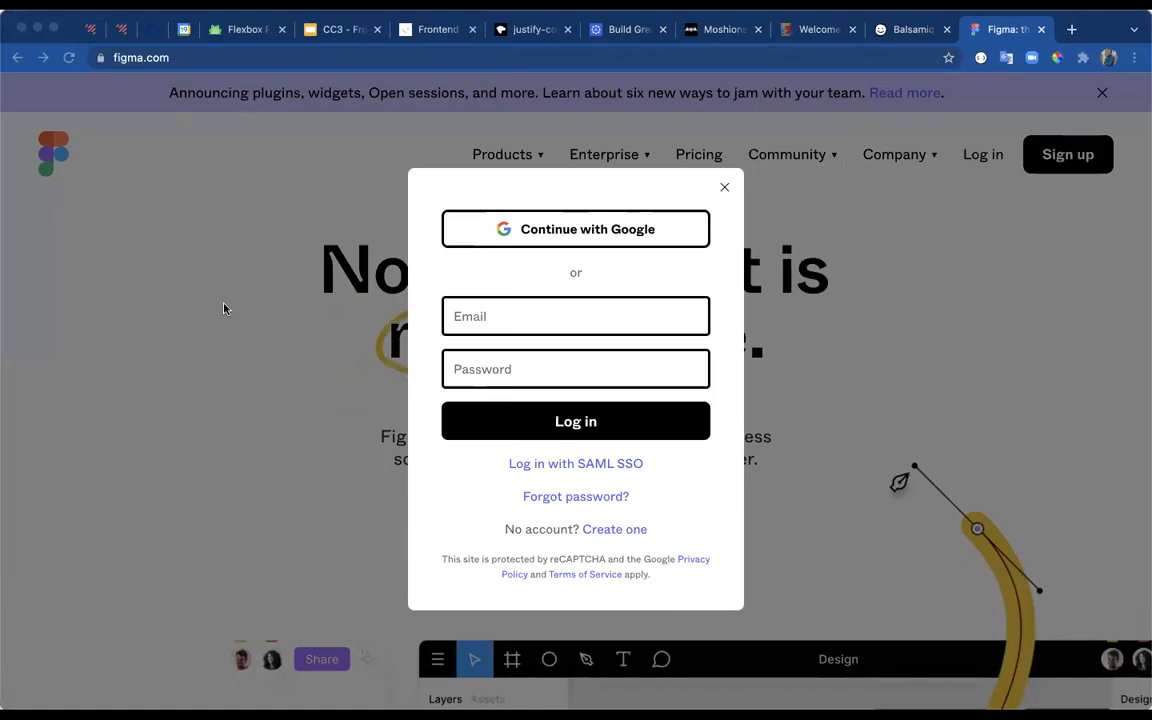
- Log in with Google and open the ATLP - Pulse - Coordinator prototype from the recently viewed files
click(450, 320)
click(655, 242)
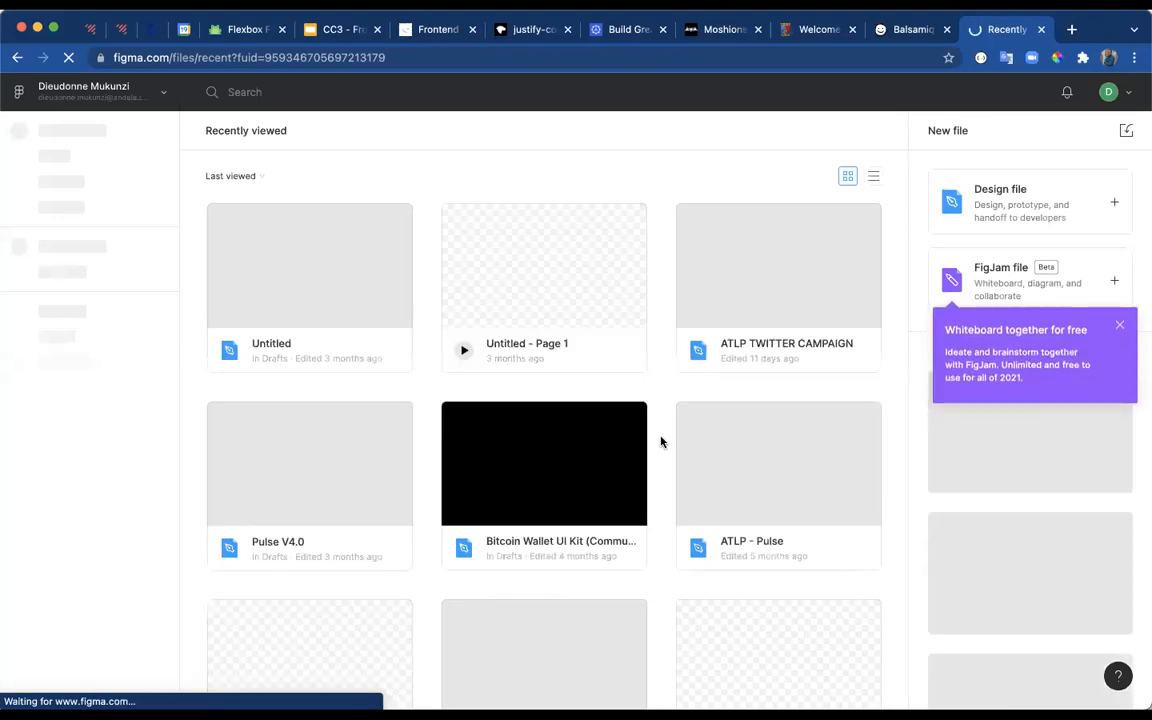
scroll(660, 441, down, 3)
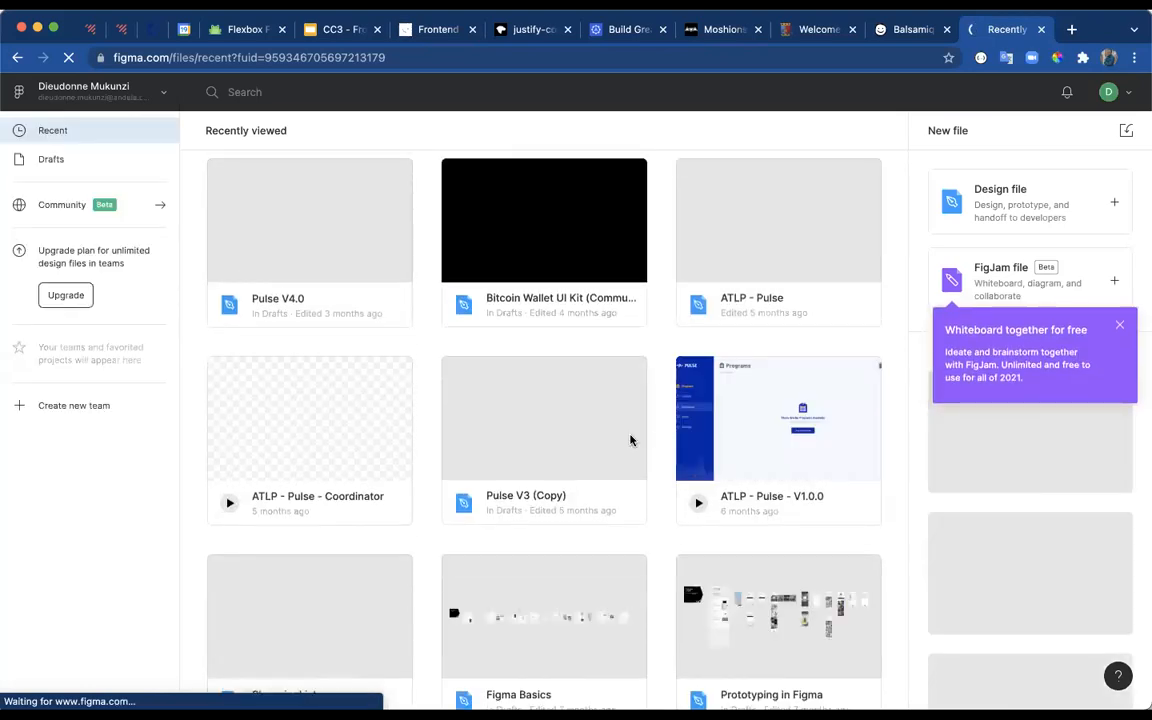
scroll(662, 481, down, 1)
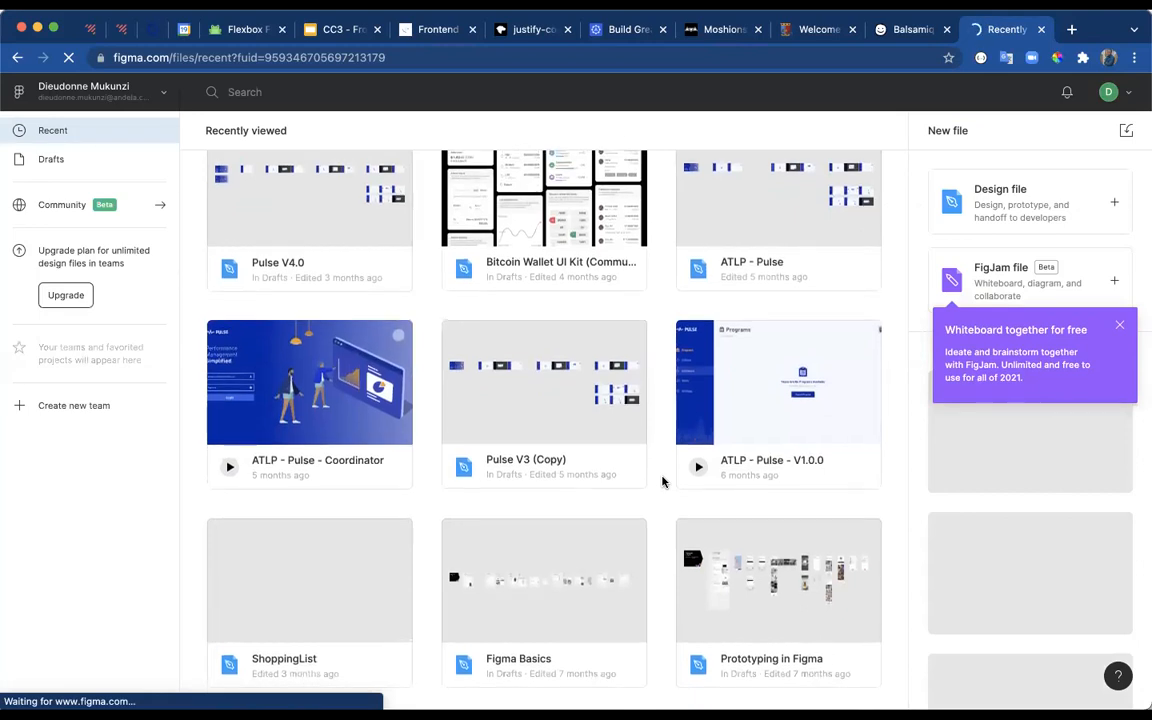
scroll(666, 478, up, 1)
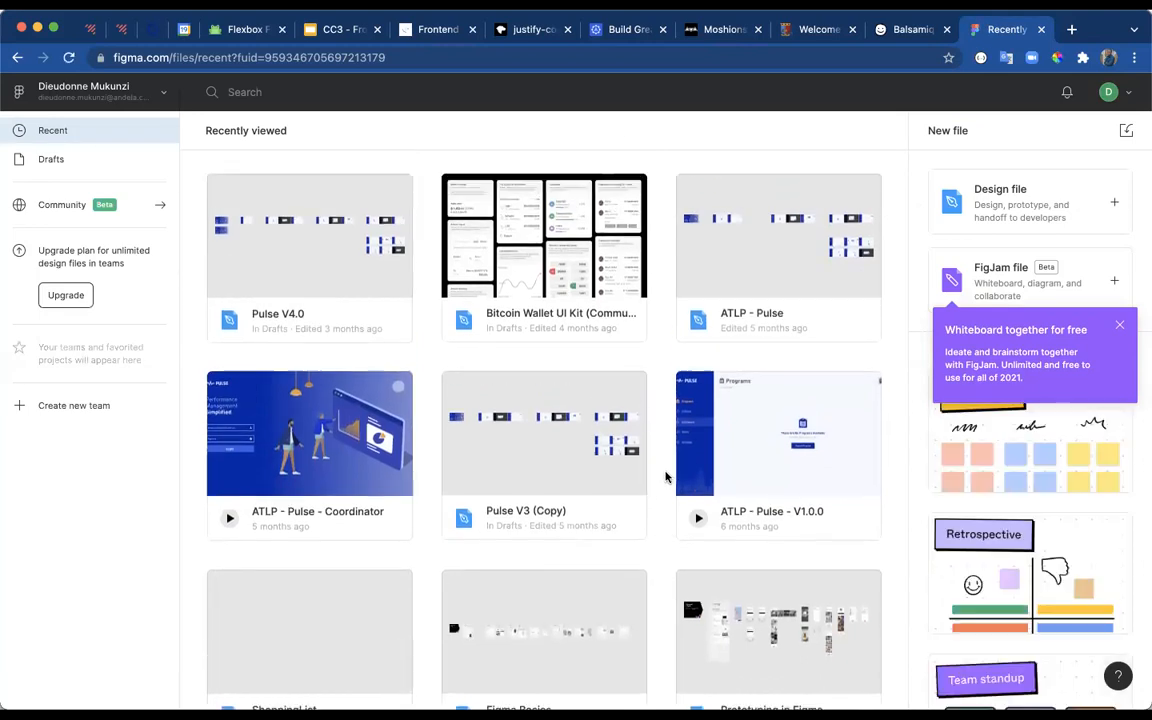
scroll(666, 477, up, 1)
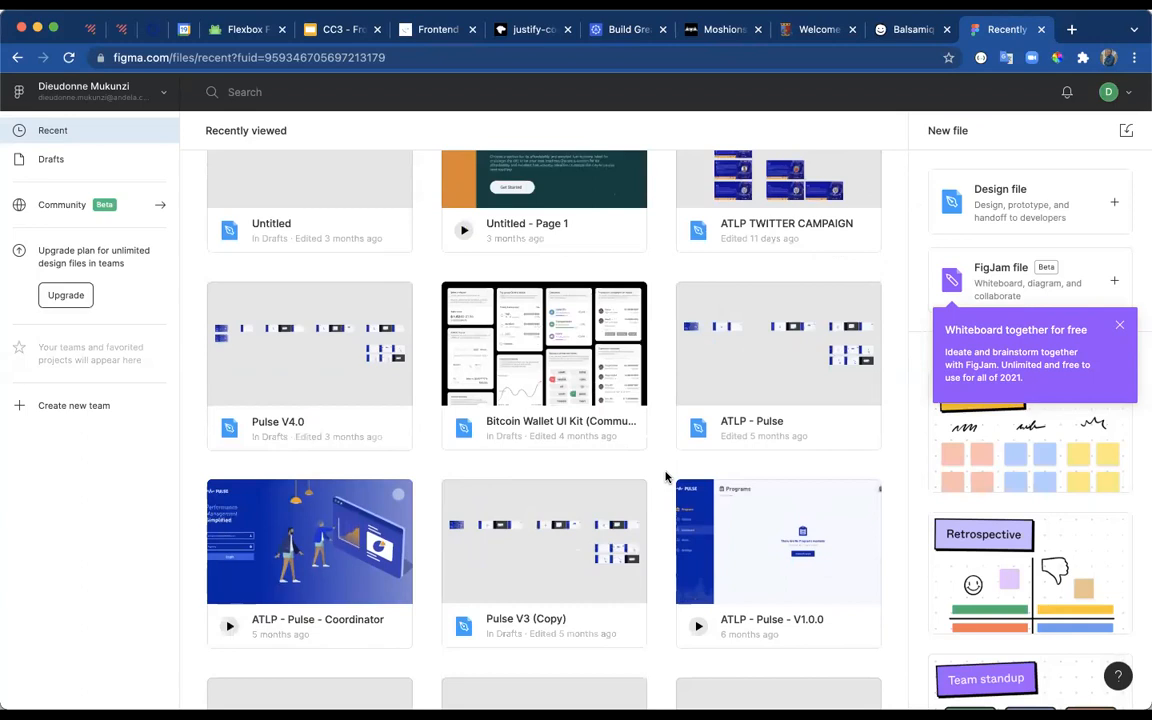
scroll(540, 470, down, 2)
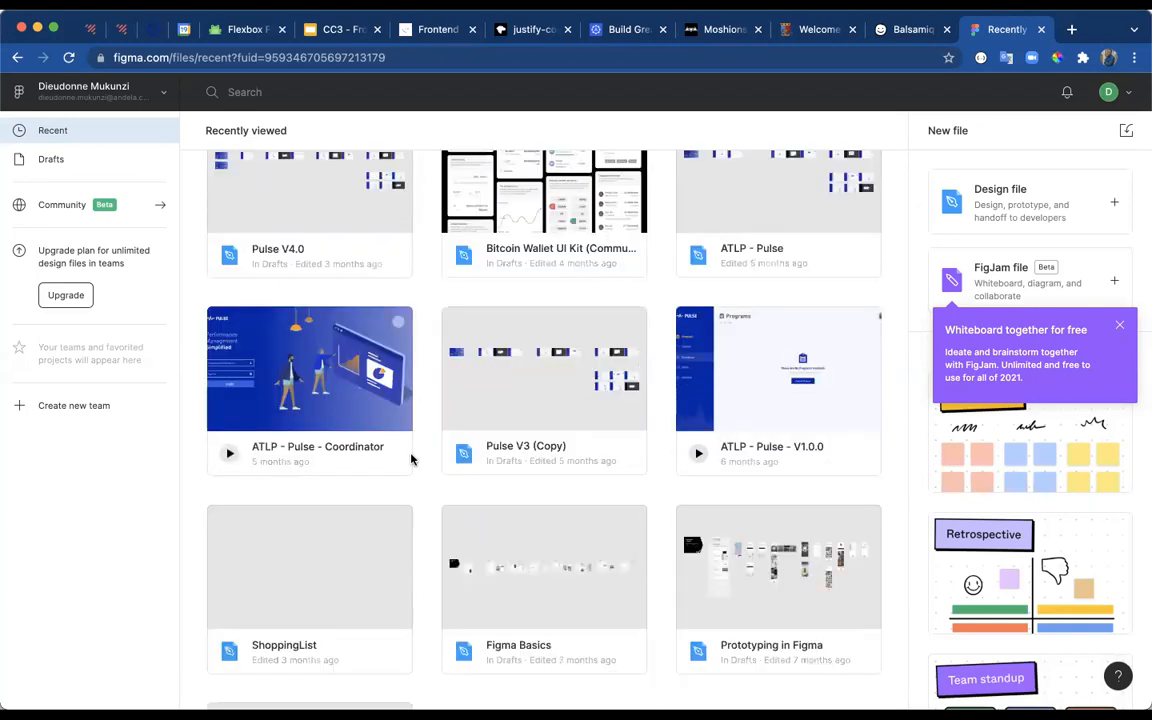
double_click(310, 363)
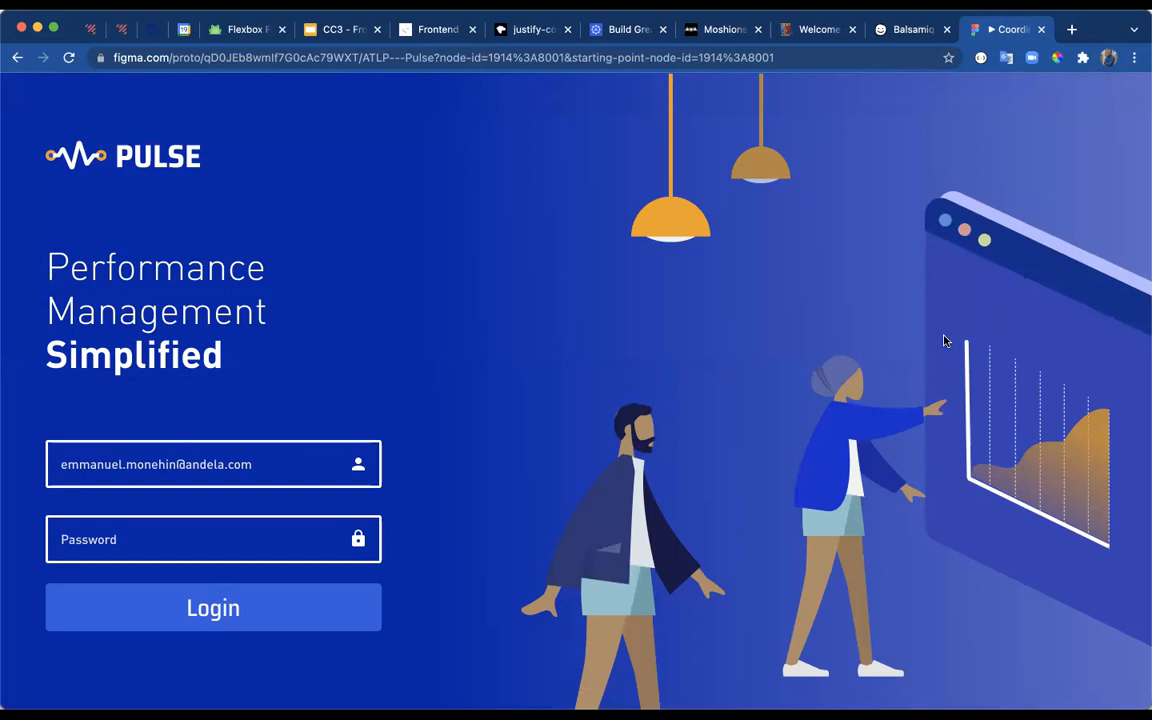
- Page through the Pulse prototype's screens from the login page to examine the Programs and Cohort Trainees designs
key(Right)
key(Right)
key(Right)
key(Right)
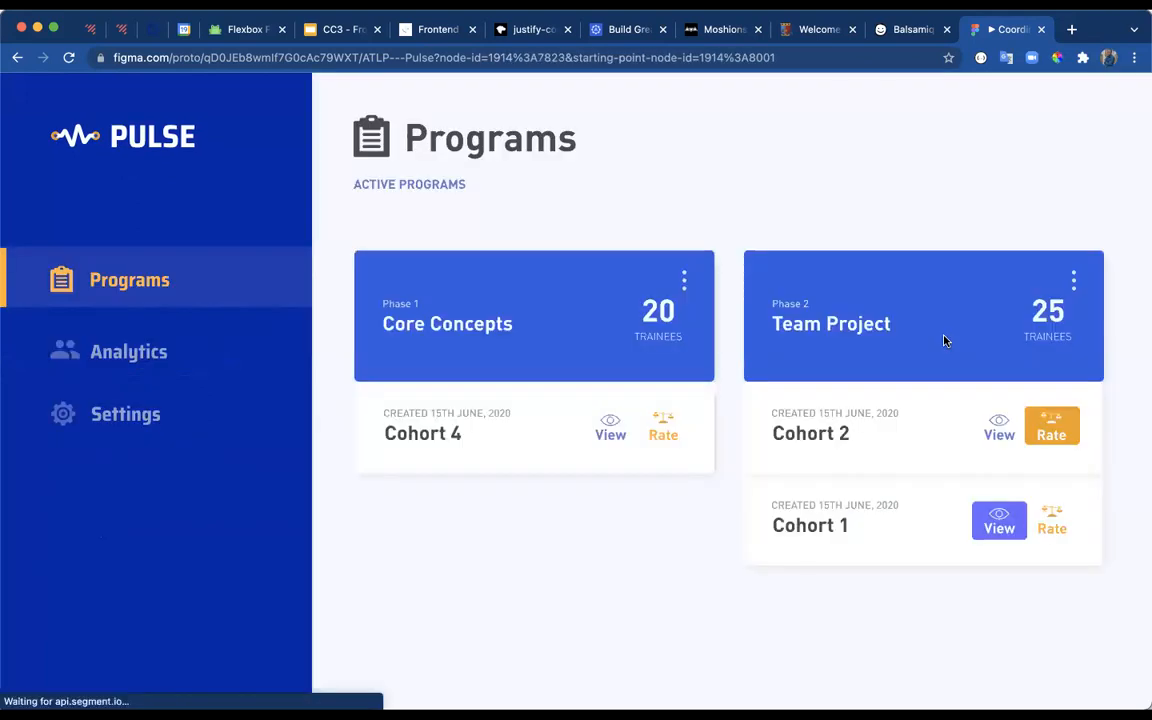
key(Right)
key(Right)
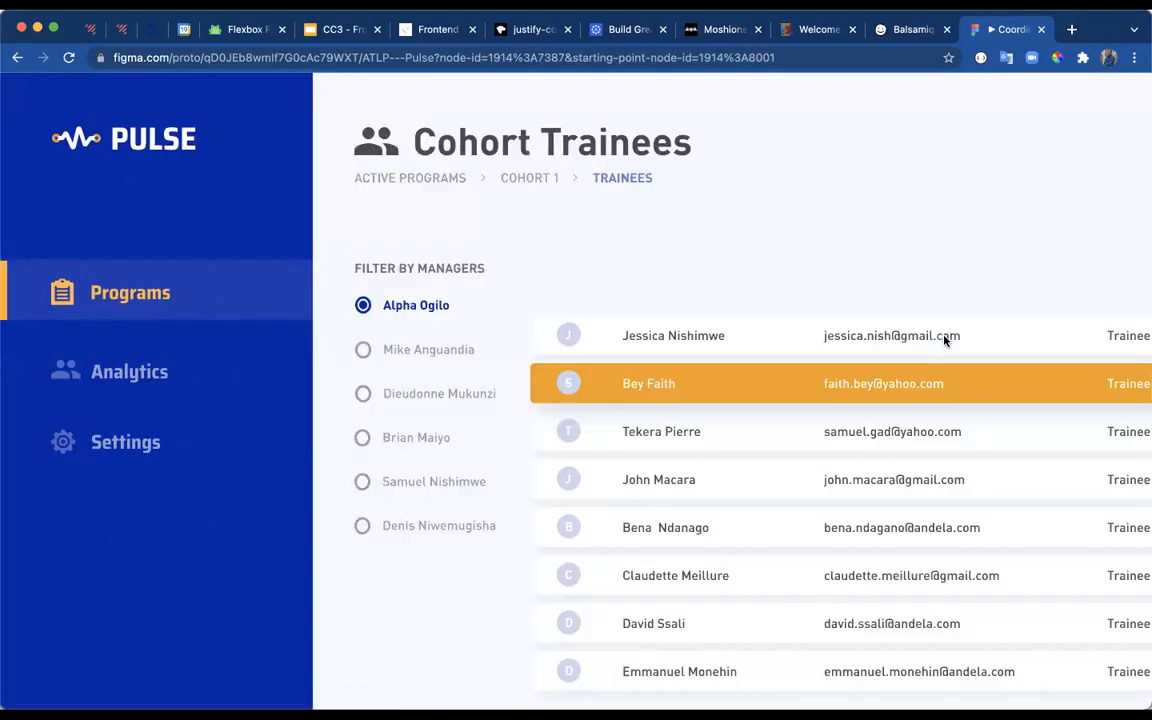
key(Right)
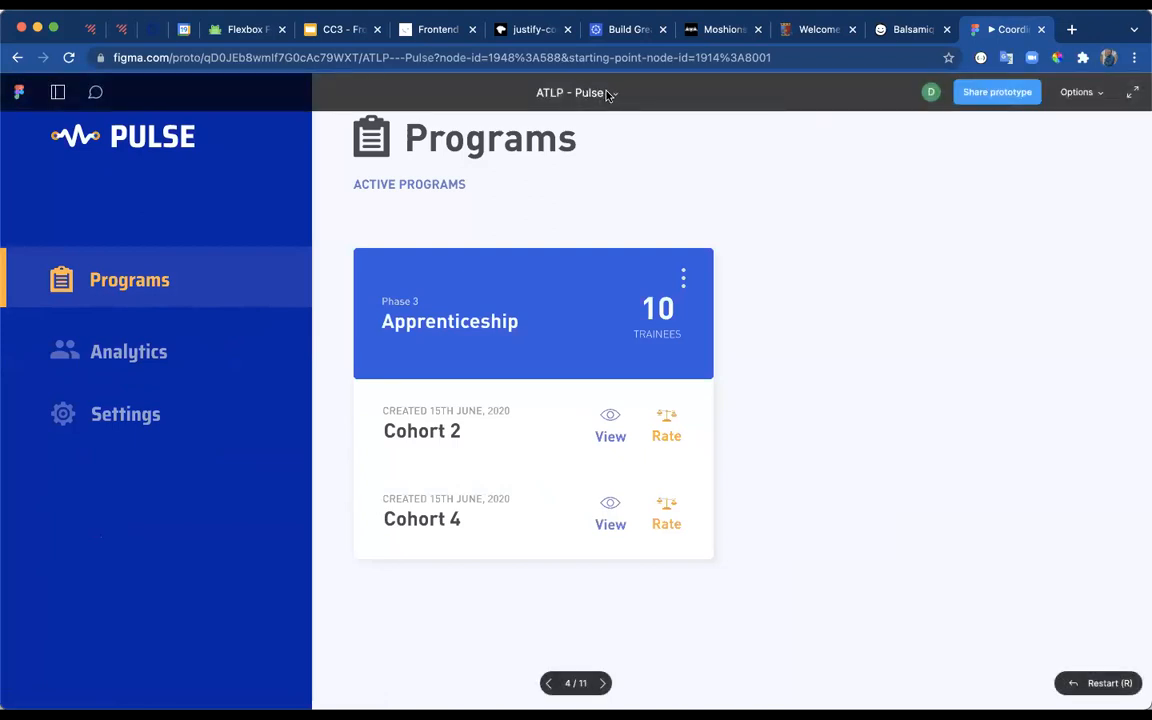
- Open the prototype's ATLP - Pulse design file for editing and add a new blank page after the Coordinator page
click(608, 94)
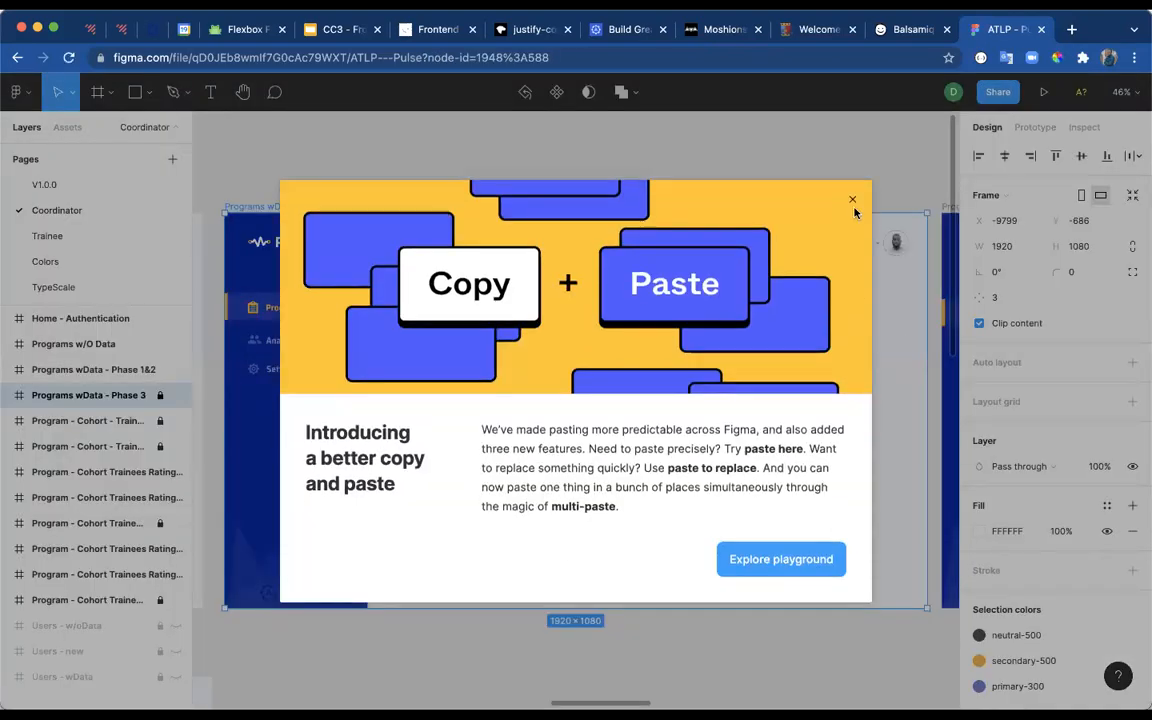
click(851, 197)
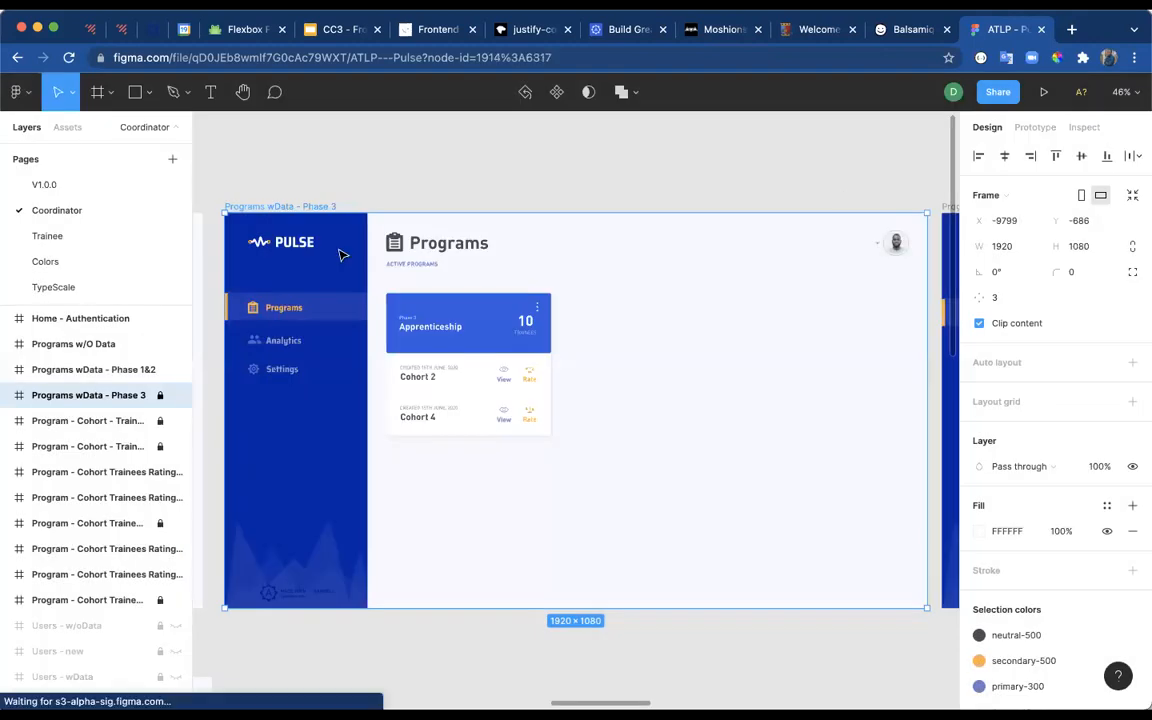
click(172, 160)
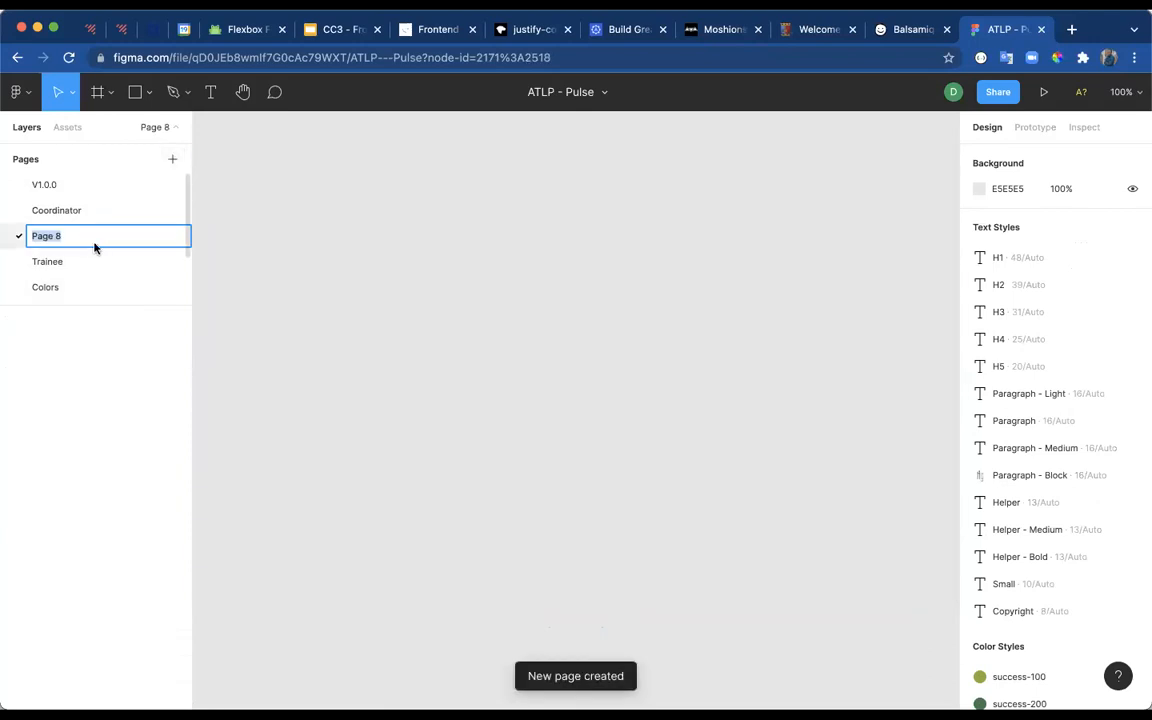
click(239, 165)
- Draw a frame about 753 × 401 on the blank page
click(135, 91)
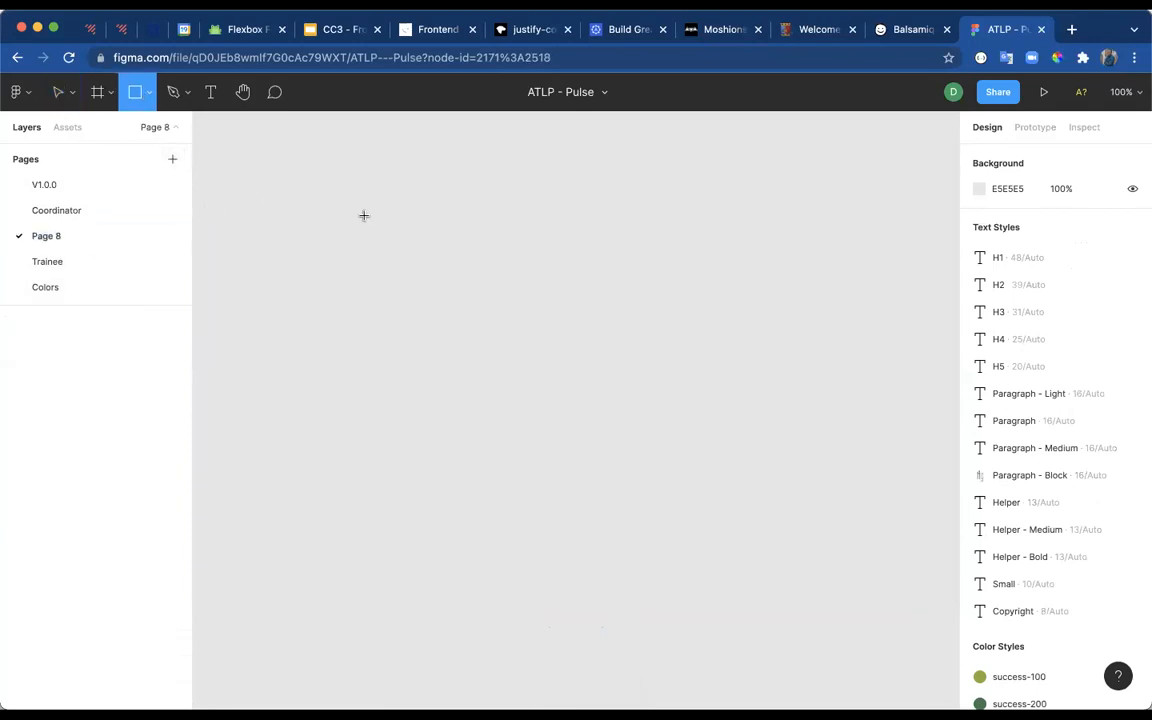
click(94, 88)
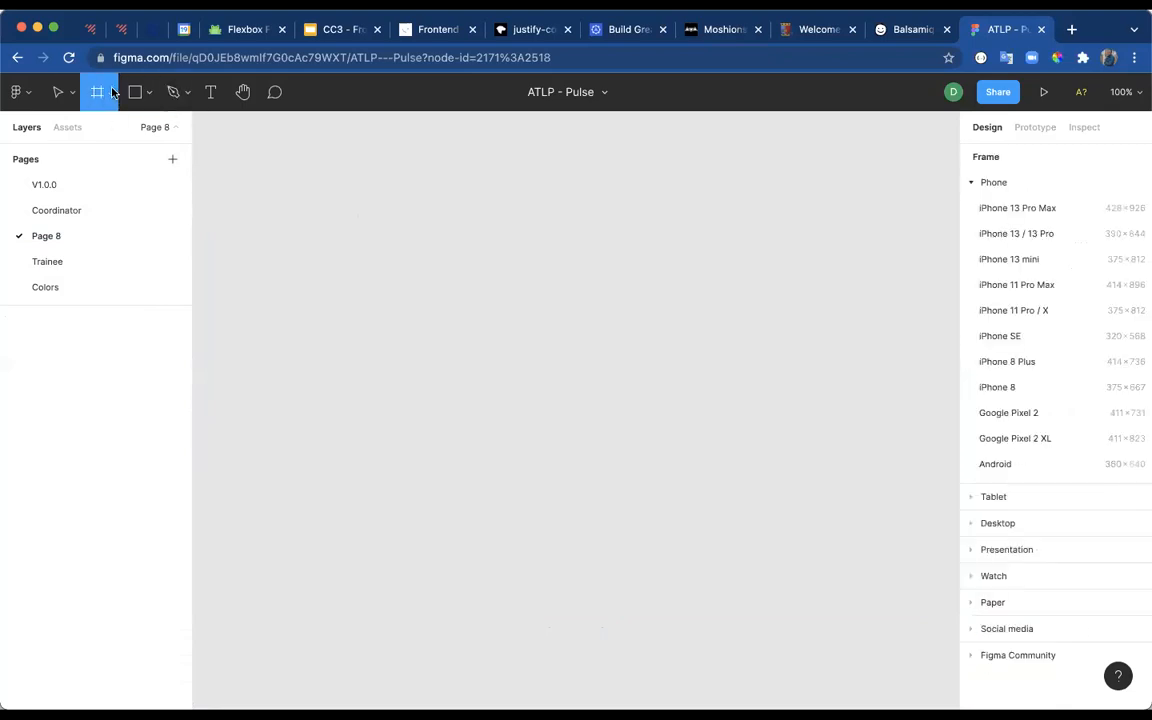
click(113, 91)
click(103, 126)
drag(277, 203, 879, 523)
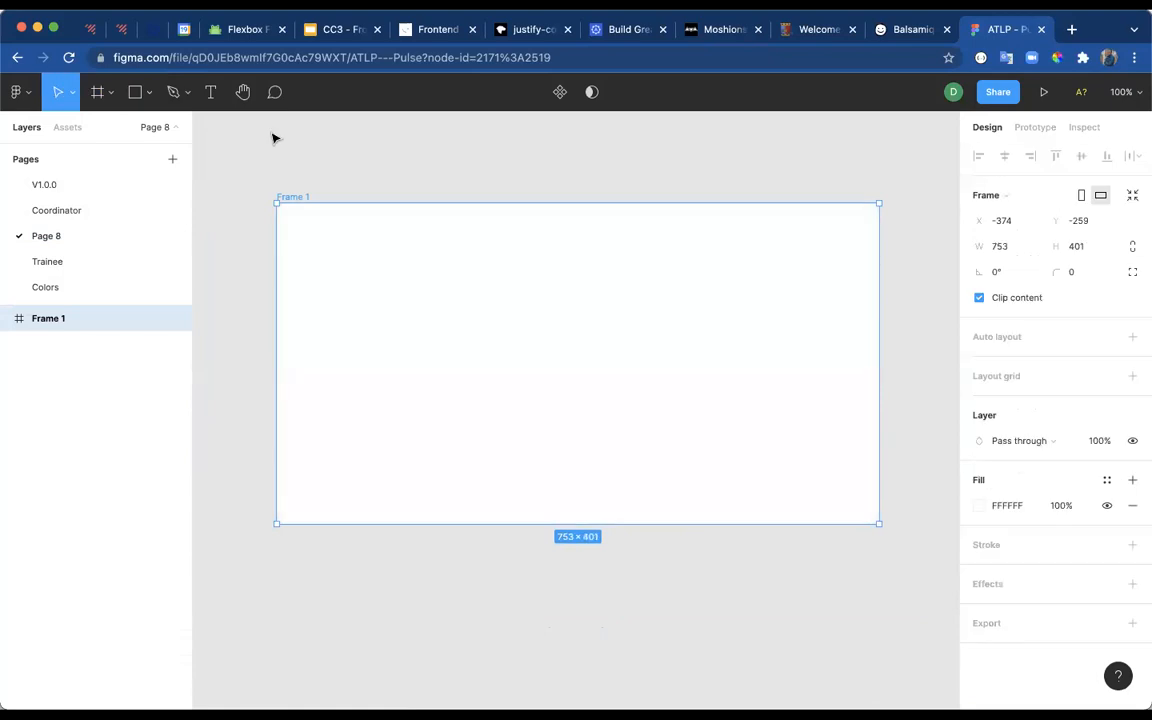
- Draw a header rectangle about 753 × 47 spanning the frame's full width along its upper edge
click(134, 91)
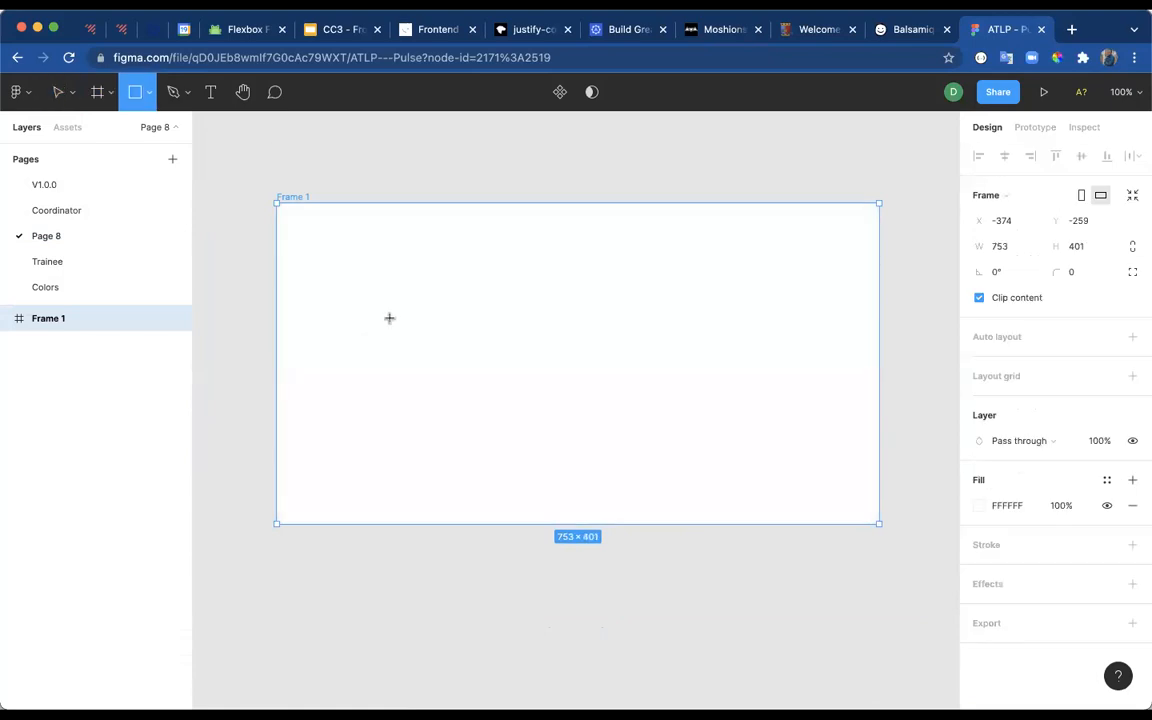
key(v)
click(134, 93)
mouse_move(399, 226)
mouse_down()
mouse_move(728, 278)
mouse_move(879, 265)
mouse_up()
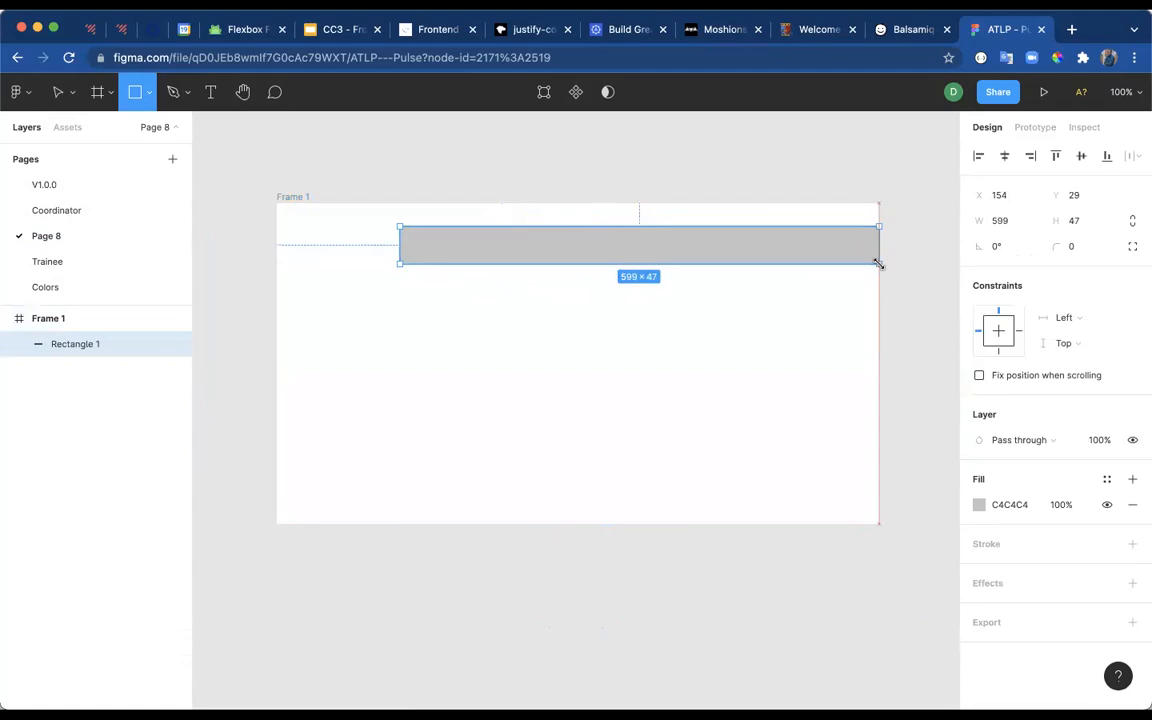
drag(400, 240, 277, 233)
drag(386, 244, 389, 222)
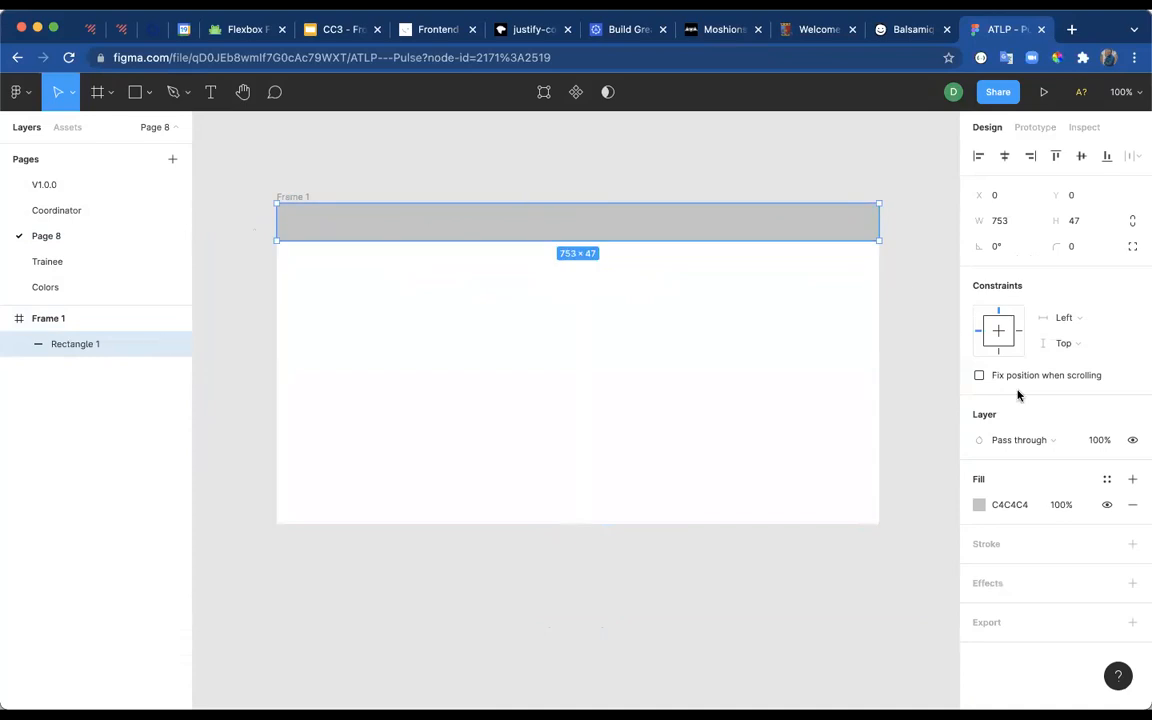
- Change the header rectangle's fill to the green colour 0DAF88
click(978, 505)
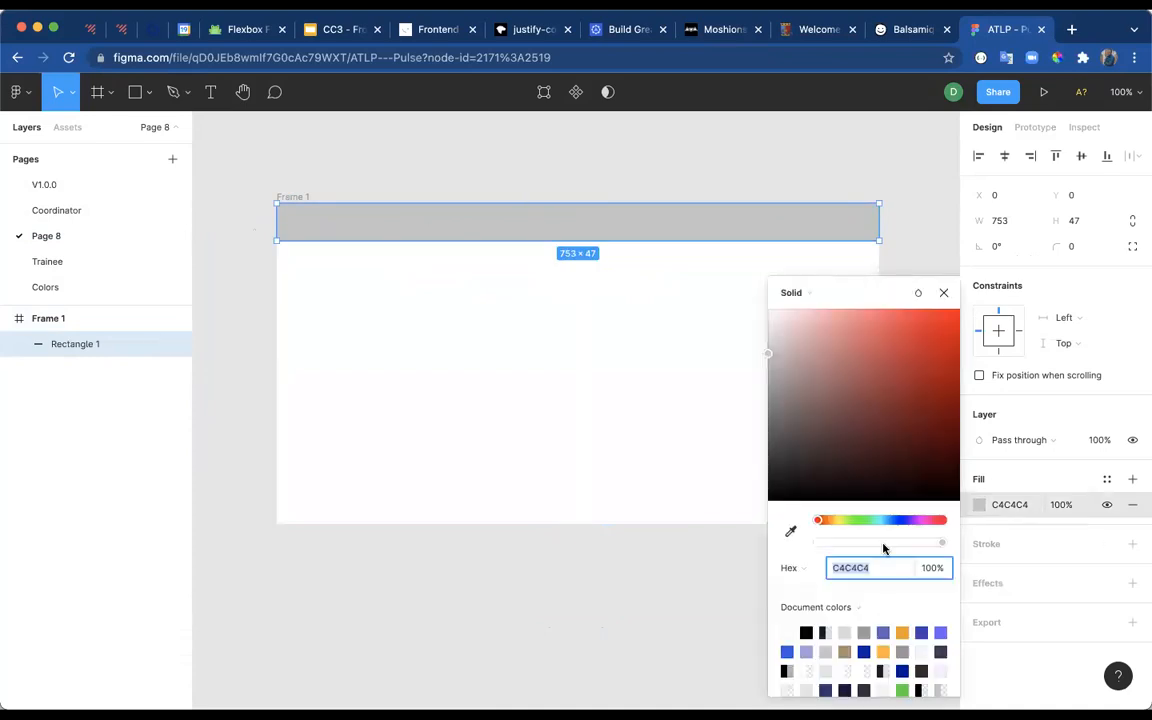
click(925, 390)
mouse_move(927, 355)
mouse_down()
mouse_move(926, 342)
mouse_move(945, 369)
mouse_up()
mouse_move(855, 527)
mouse_down()
mouse_move(908, 519)
mouse_move(872, 521)
mouse_up()
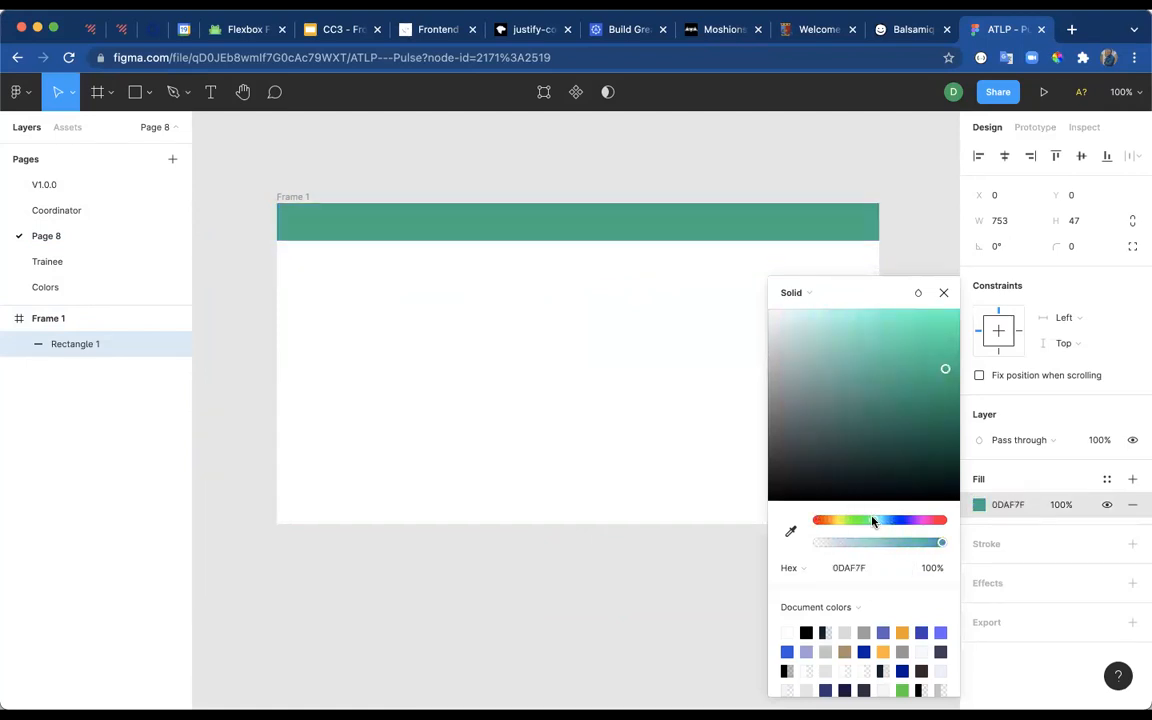
click(540, 415)
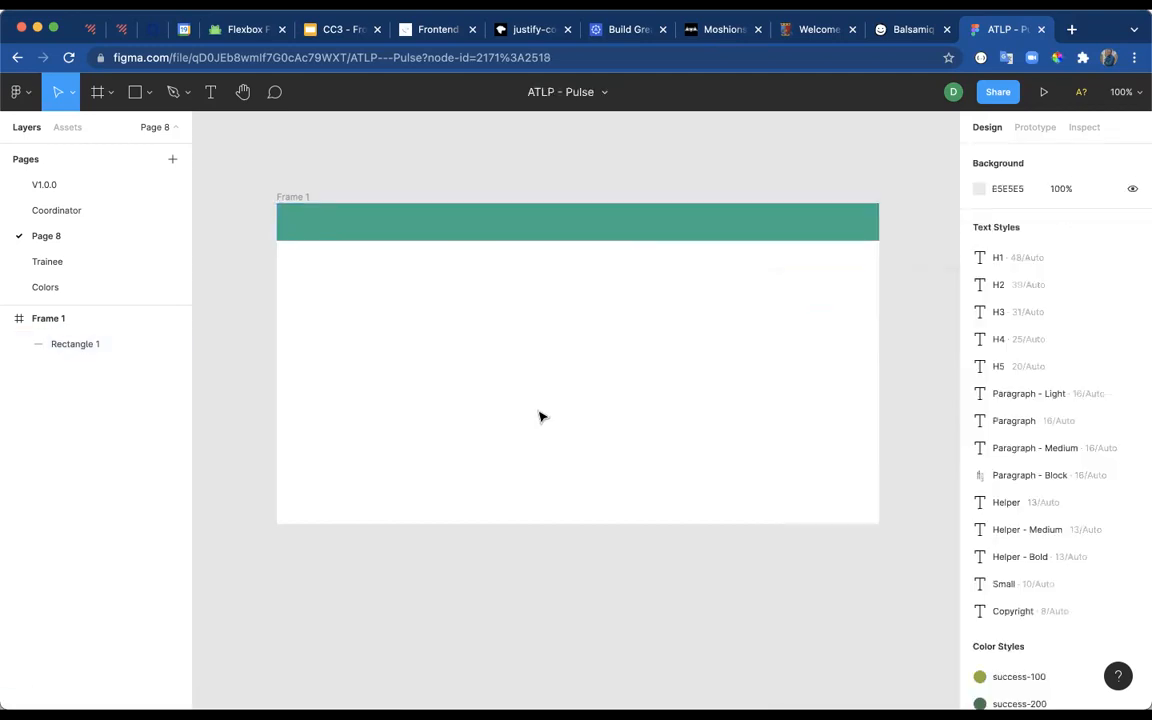
- Duplicate the header bar, resize the copy to about 338 × 135 and place it against the frame's right edge below the header
click(524, 224)
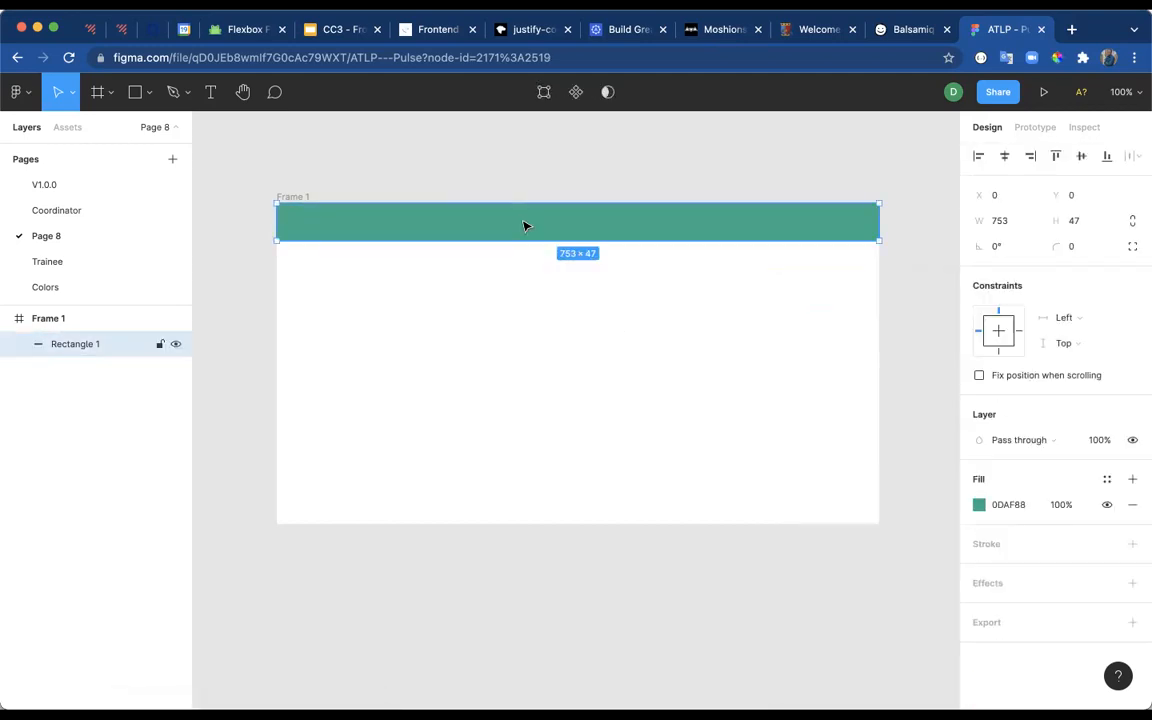
key(super+d)
drag(524, 224, 548, 355)
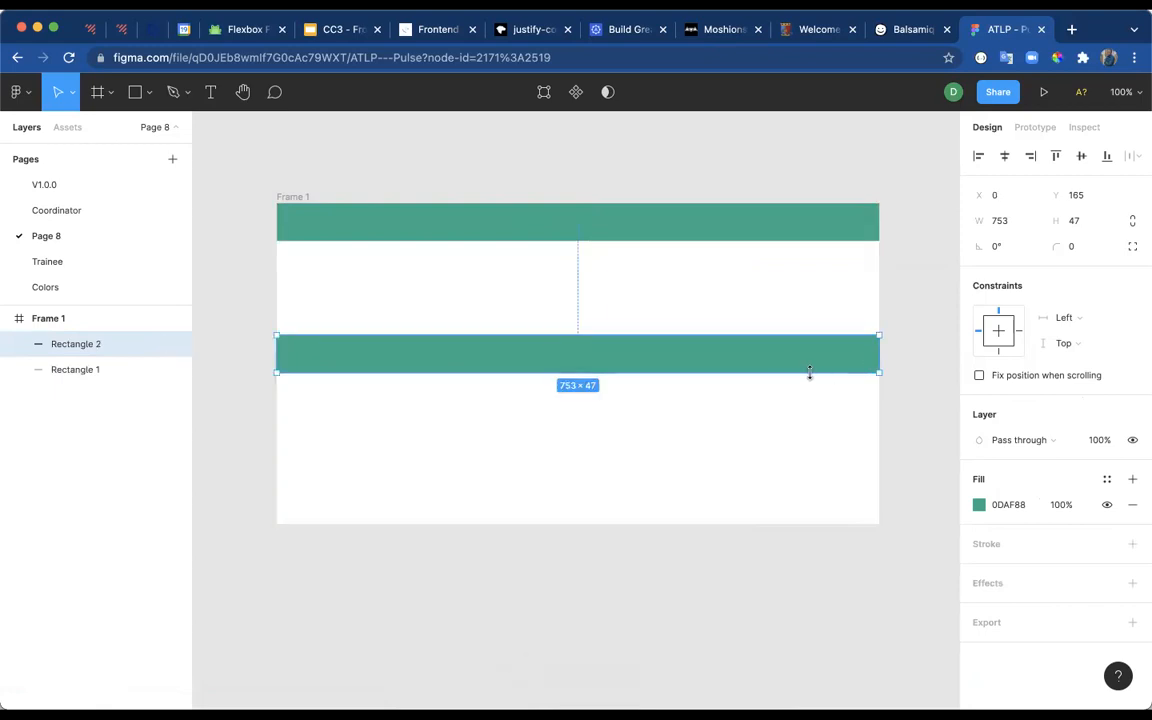
drag(810, 372, 794, 443)
drag(873, 388, 550, 370)
drag(453, 393, 785, 349)
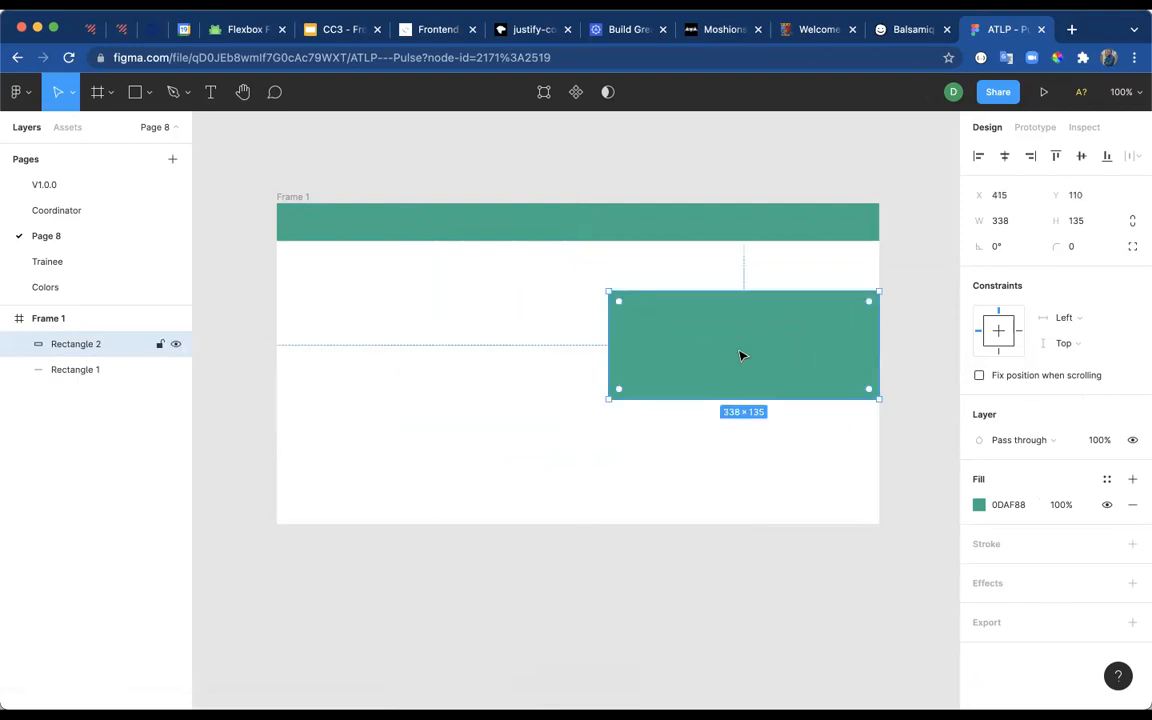
- Add the text "Hellow World," in the white area beside the green block
click(342, 325)
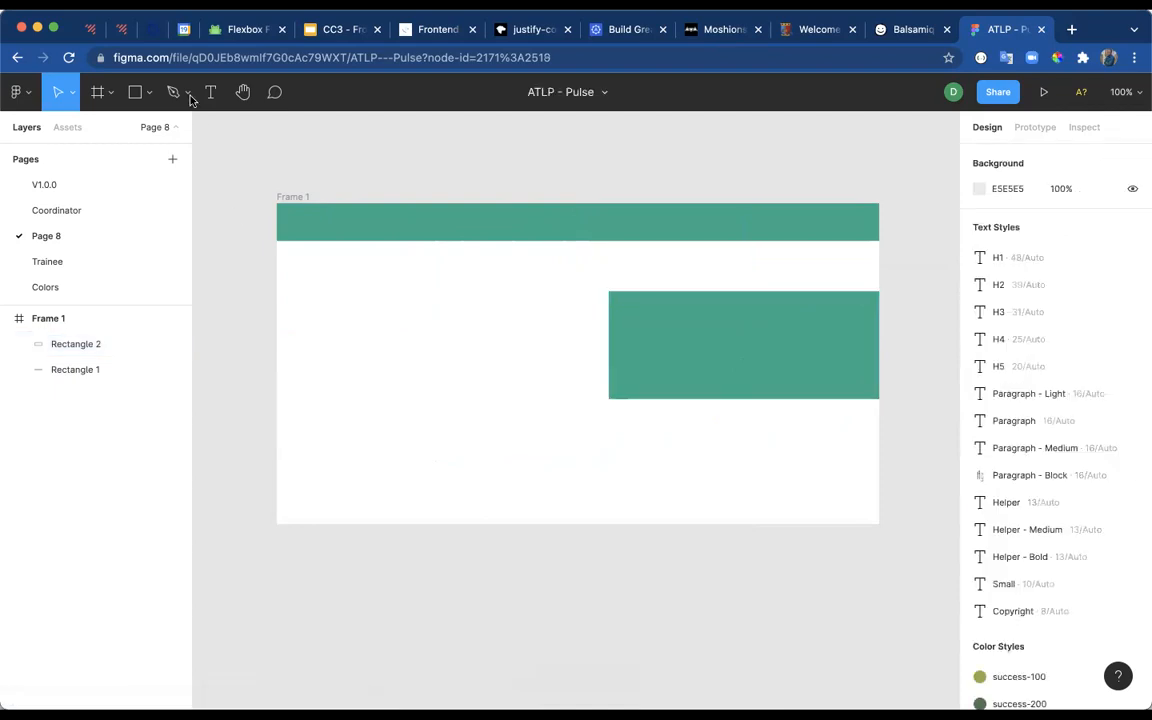
click(208, 92)
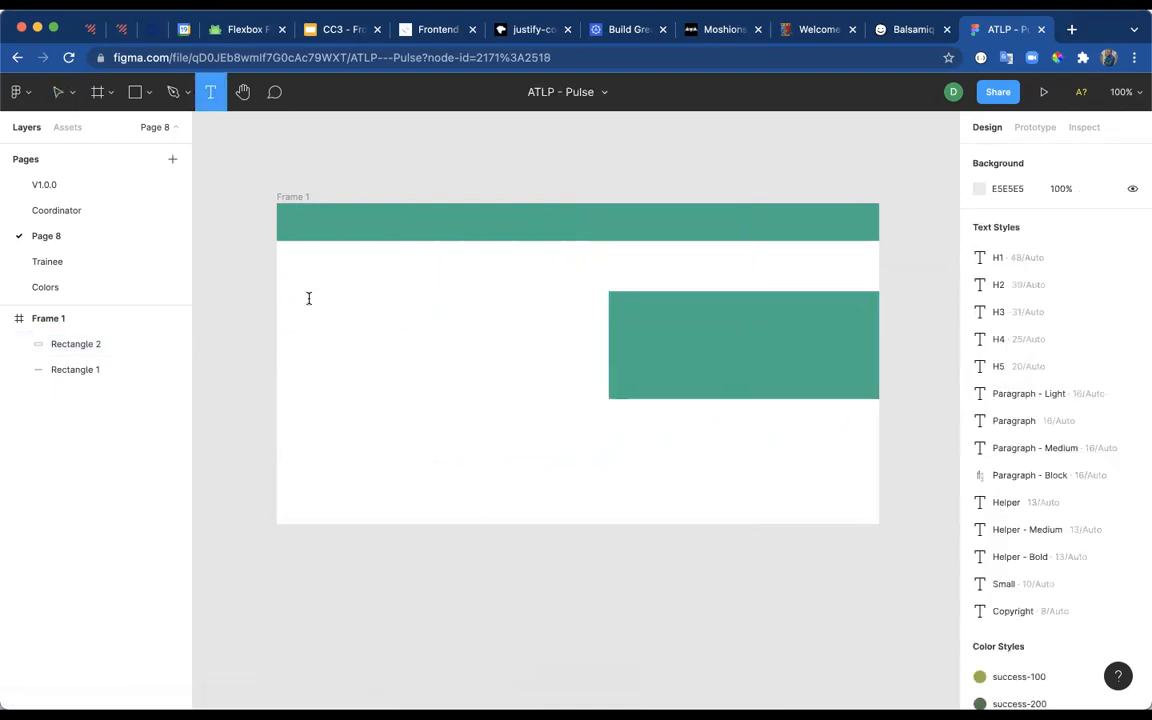
click(317, 326)
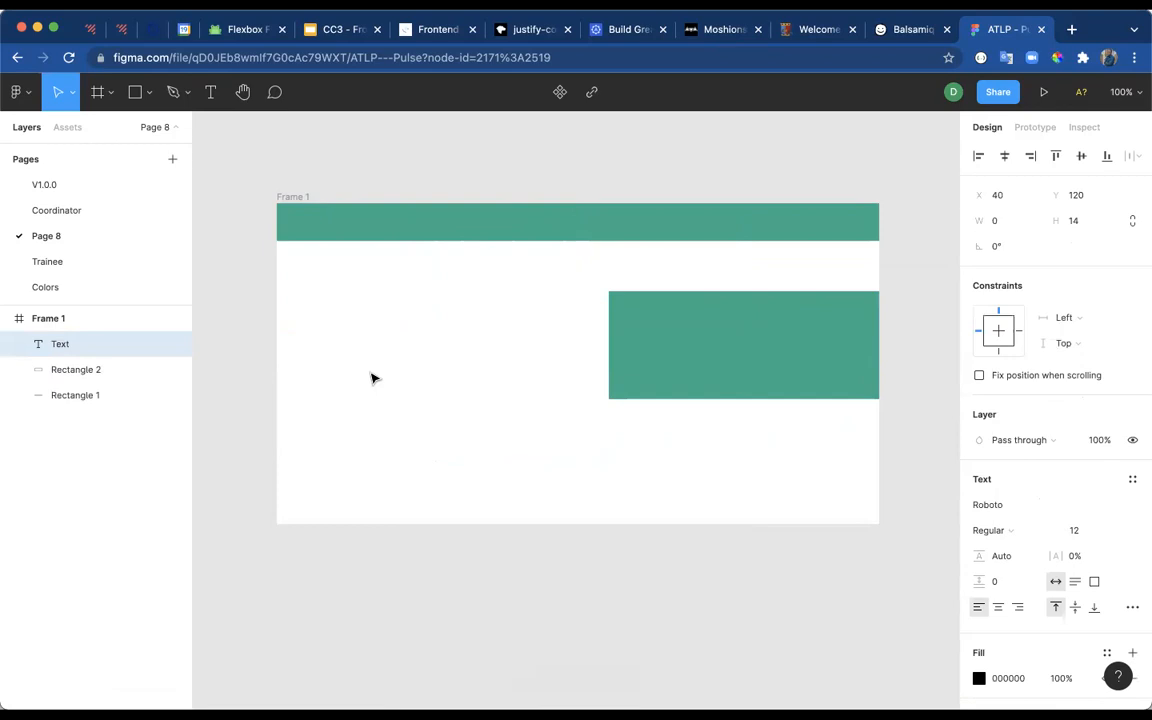
text(Hellow World)
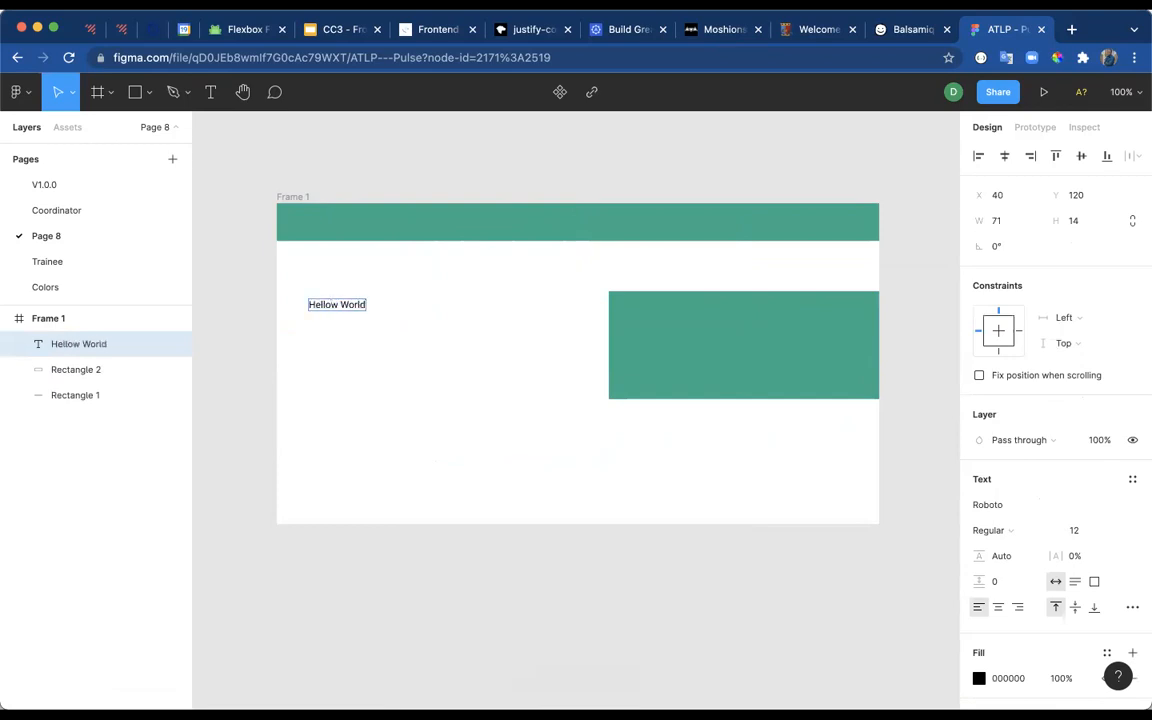
- Set the "Hellow World," text to font size 36 and move it down to about X 38, Y 158
triple_click(339, 303)
click(1114, 531)
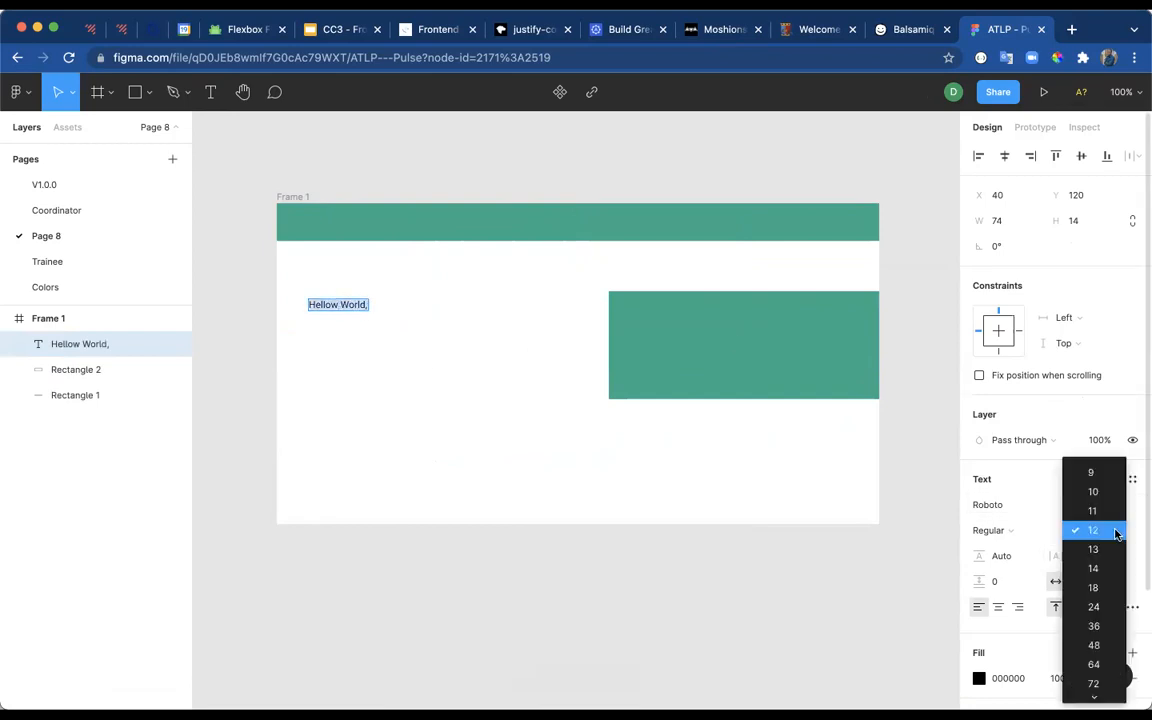
click(1094, 627)
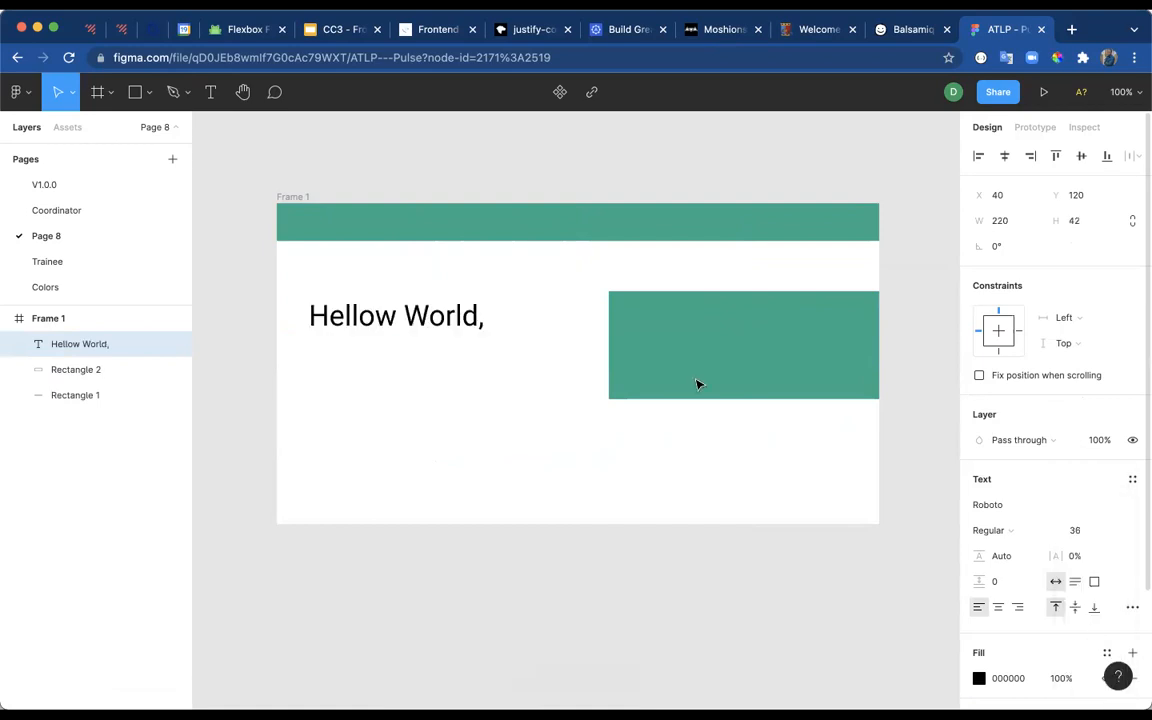
click(443, 331)
drag(425, 316, 422, 353)
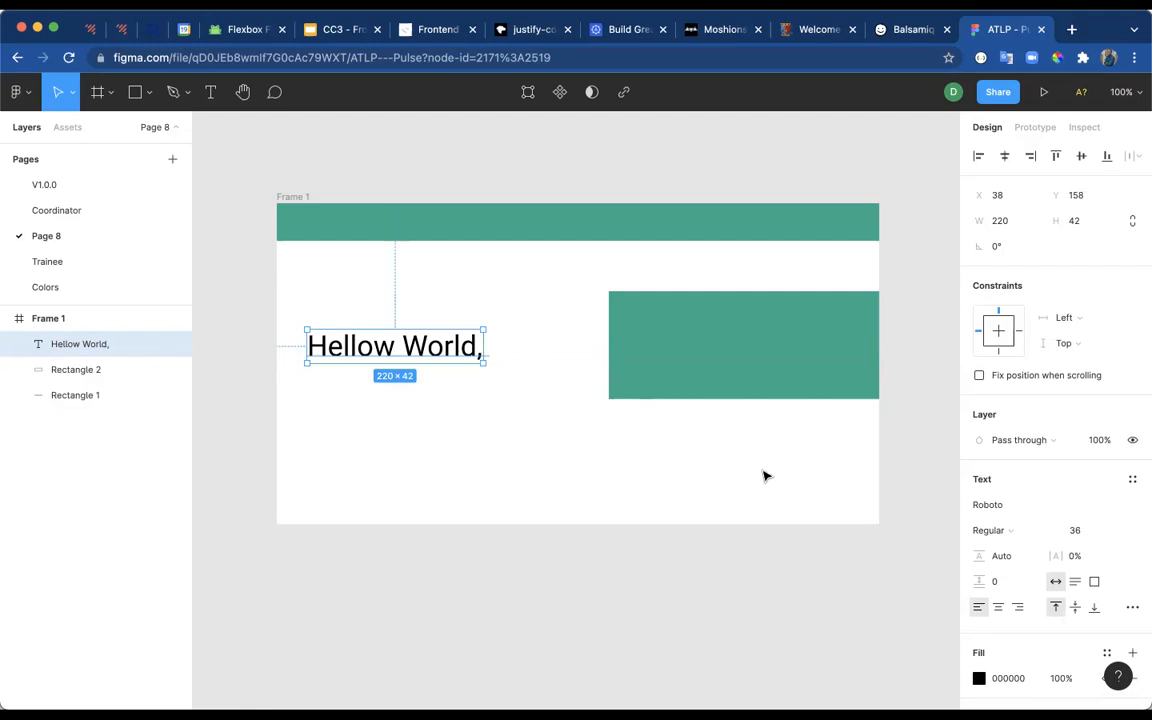
- Duplicate the header bar and place the copy along the frame's lower edge as a footer at Y 354
click(715, 360)
click(543, 219)
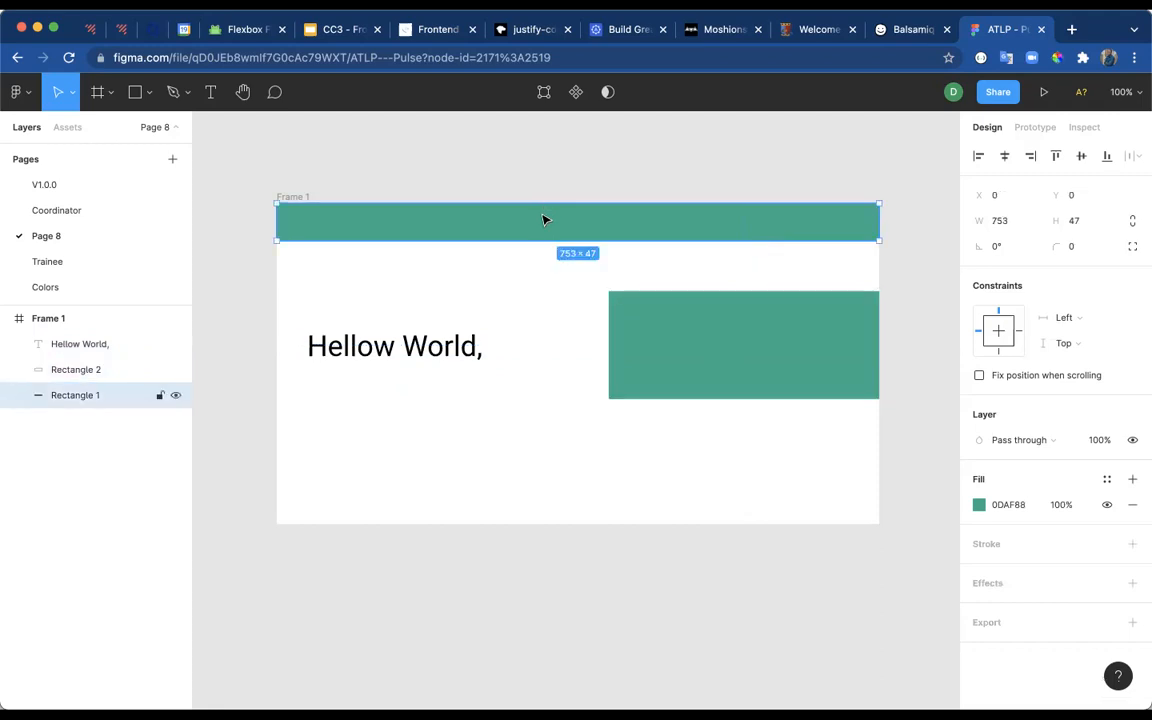
key(super+d)
drag(535, 265, 541, 501)
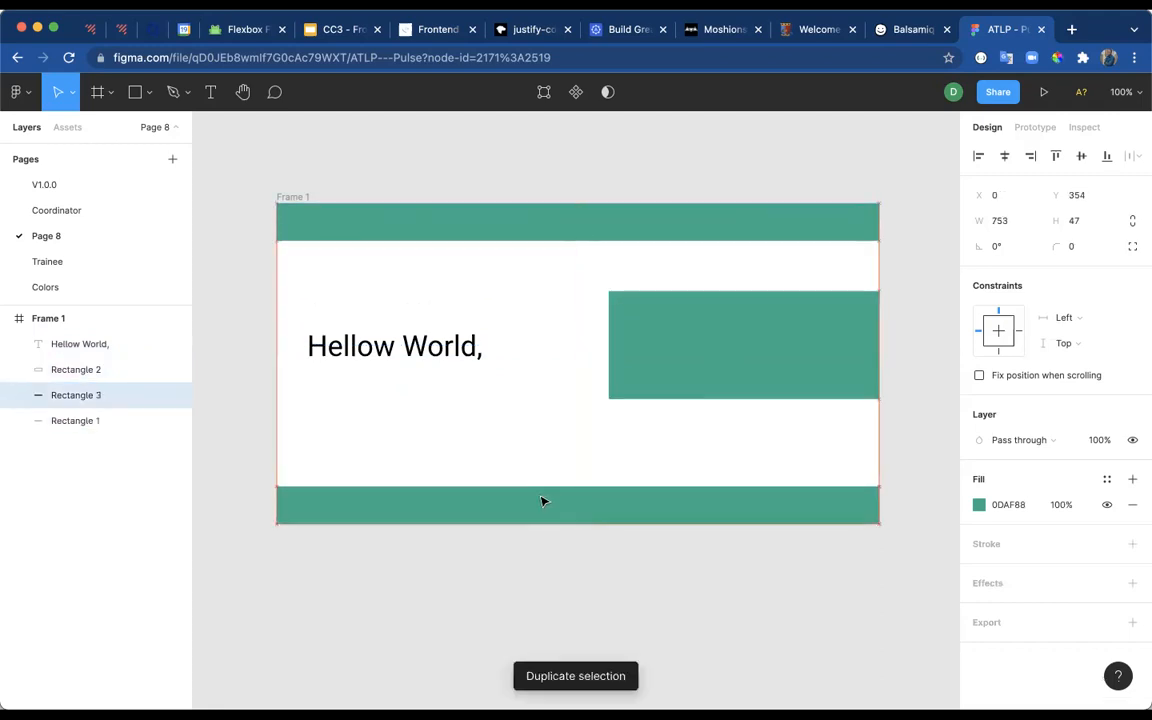
- Move the "Hellow World," text slightly down and the large green block to about X 348, Y 133
click(473, 232)
drag(421, 346, 422, 362)
drag(712, 370, 658, 391)
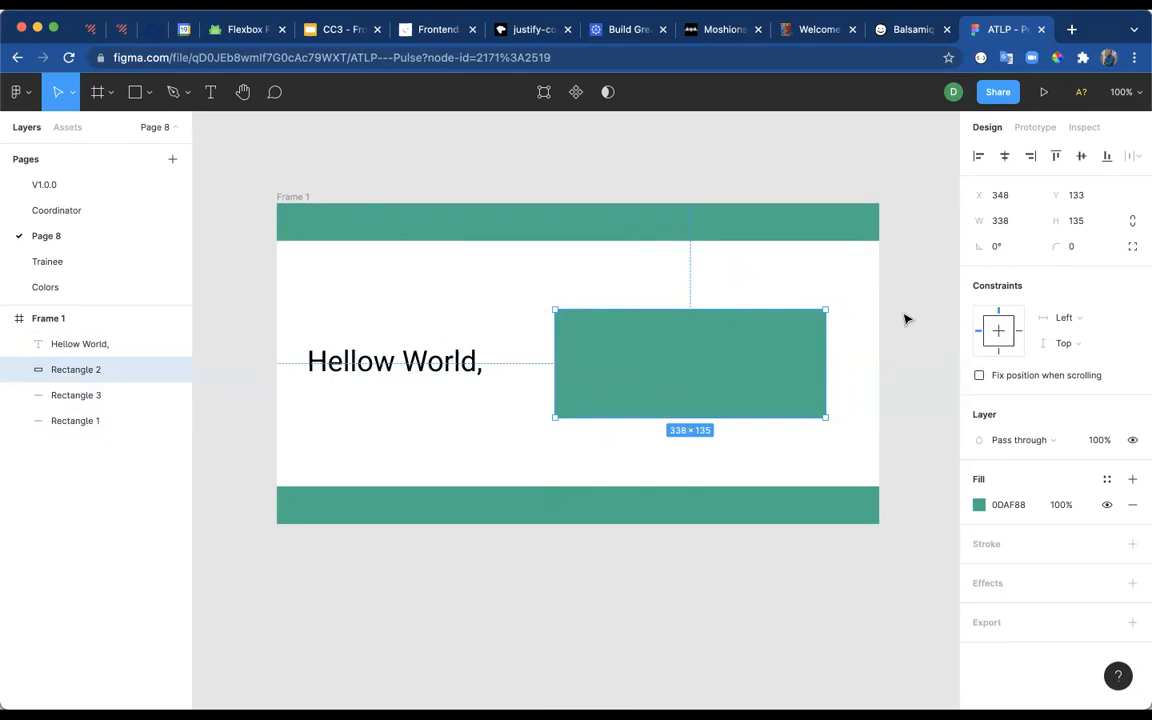
- Open the Trainee page of the ATLP - Pulse file and examine its Trainee Profile and Home - Authentication designs up close
click(67, 262)
click(59, 235)
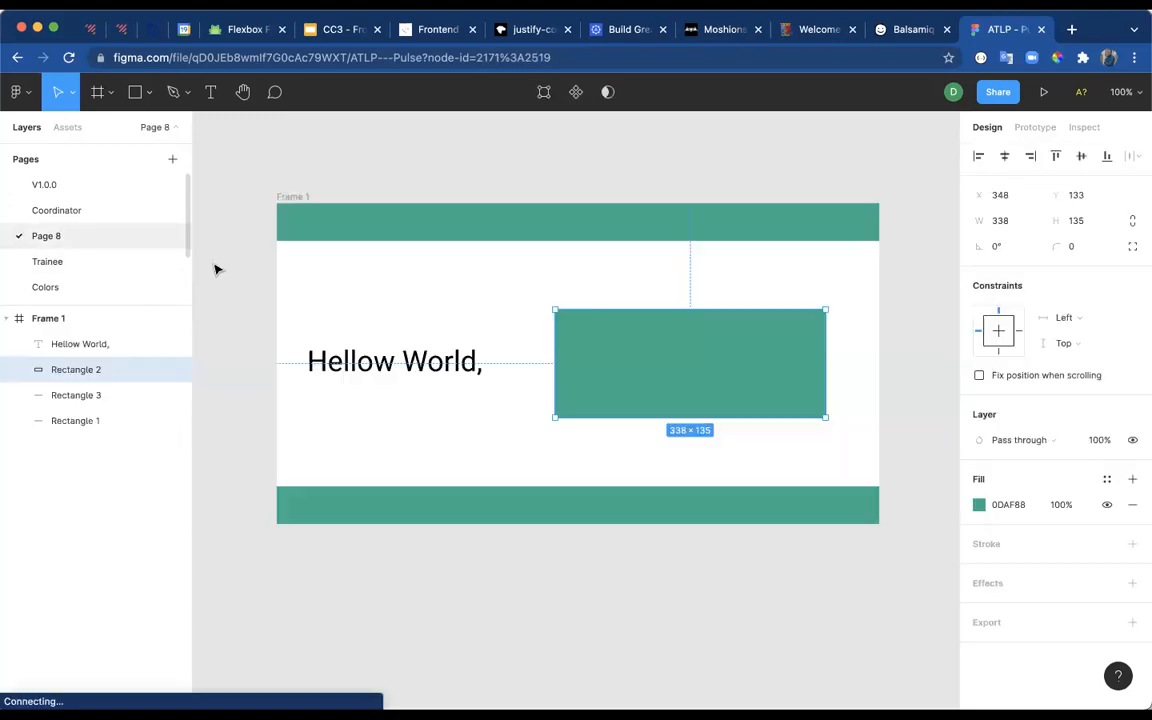
click(59, 261)
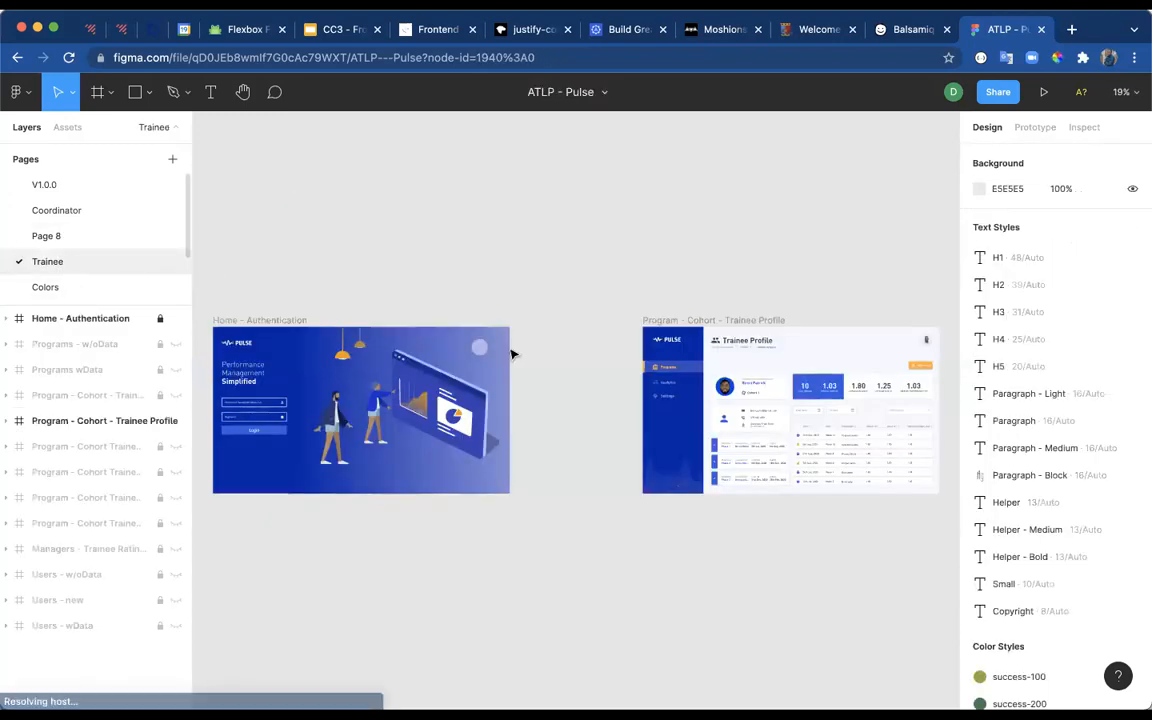
scroll(519, 416, left, 2)
scroll(519, 416, up, 5)
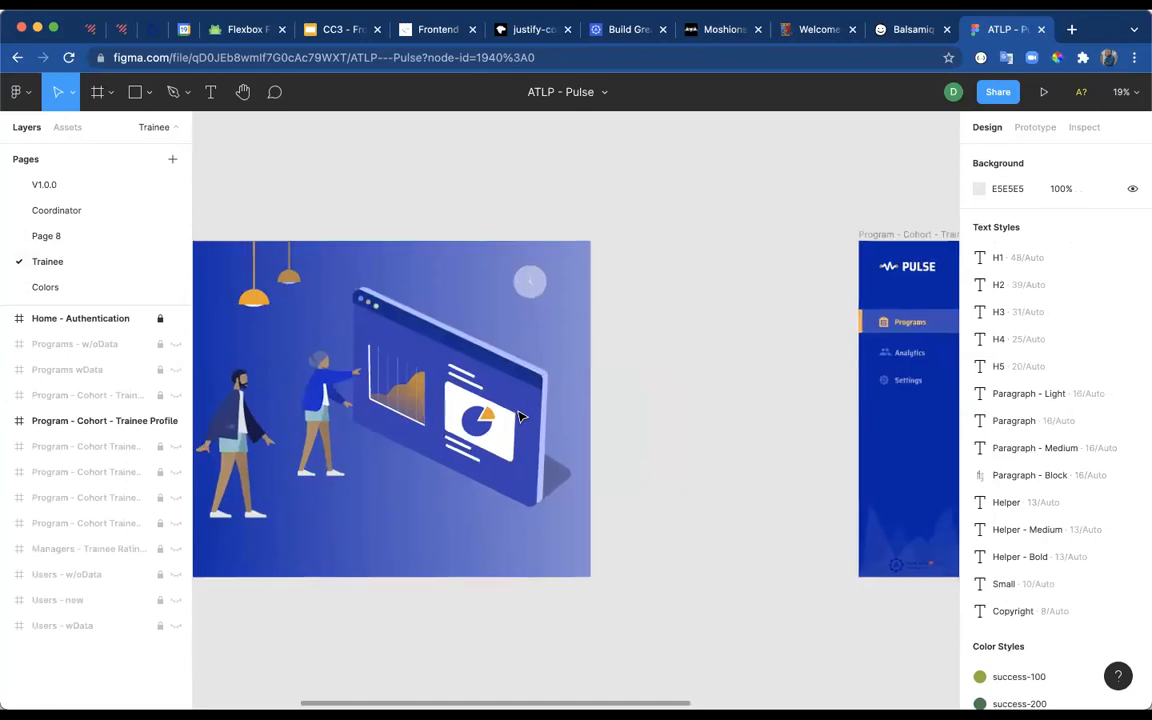
scroll(519, 416, right, 10)
scroll(519, 416, right, 5)
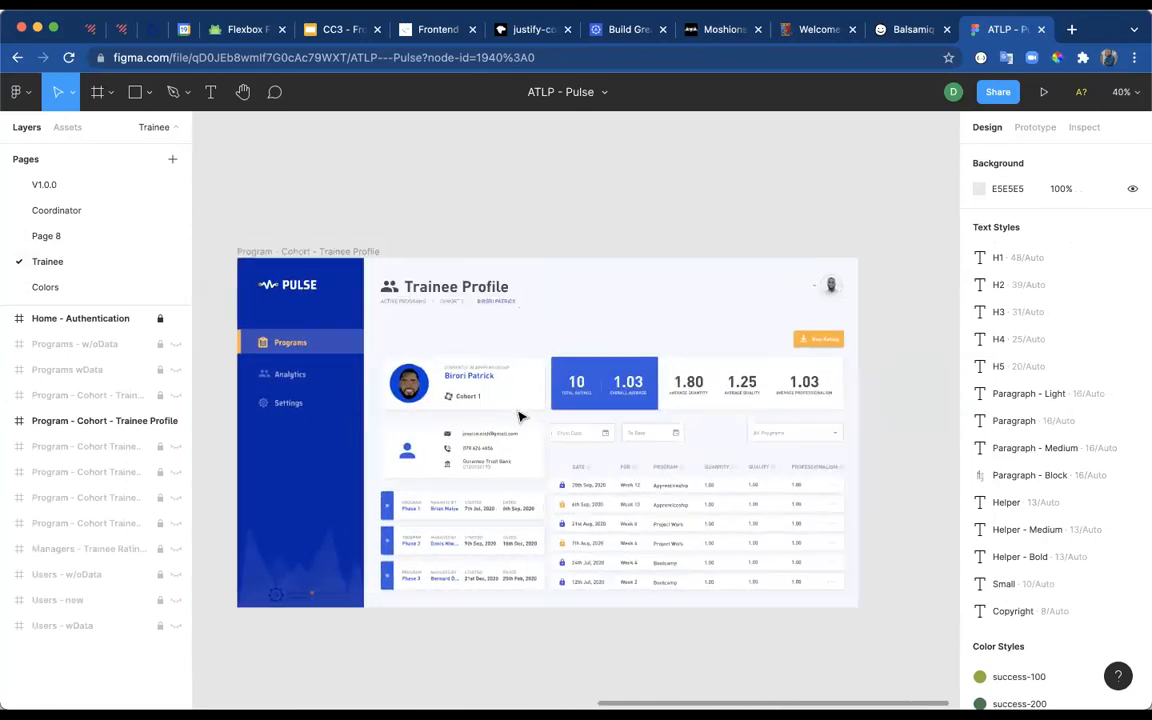
scroll(519, 416, up, 5)
scroll(519, 416, down, 5)
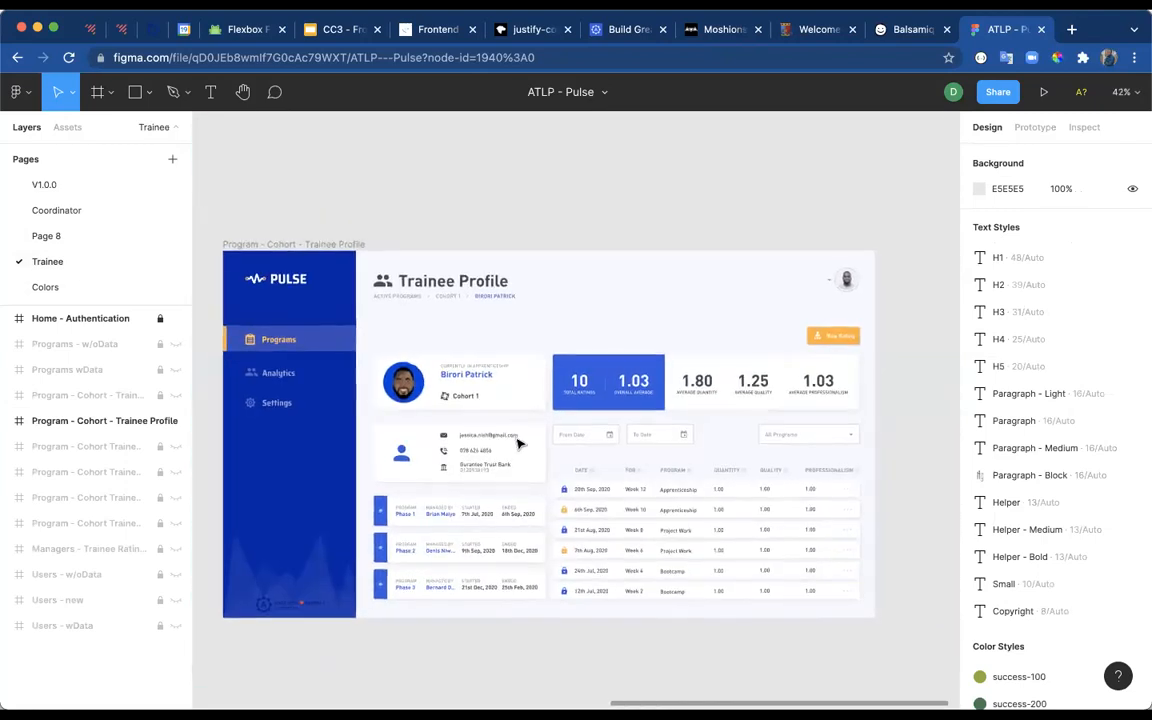
scroll(522, 440, down, 2)
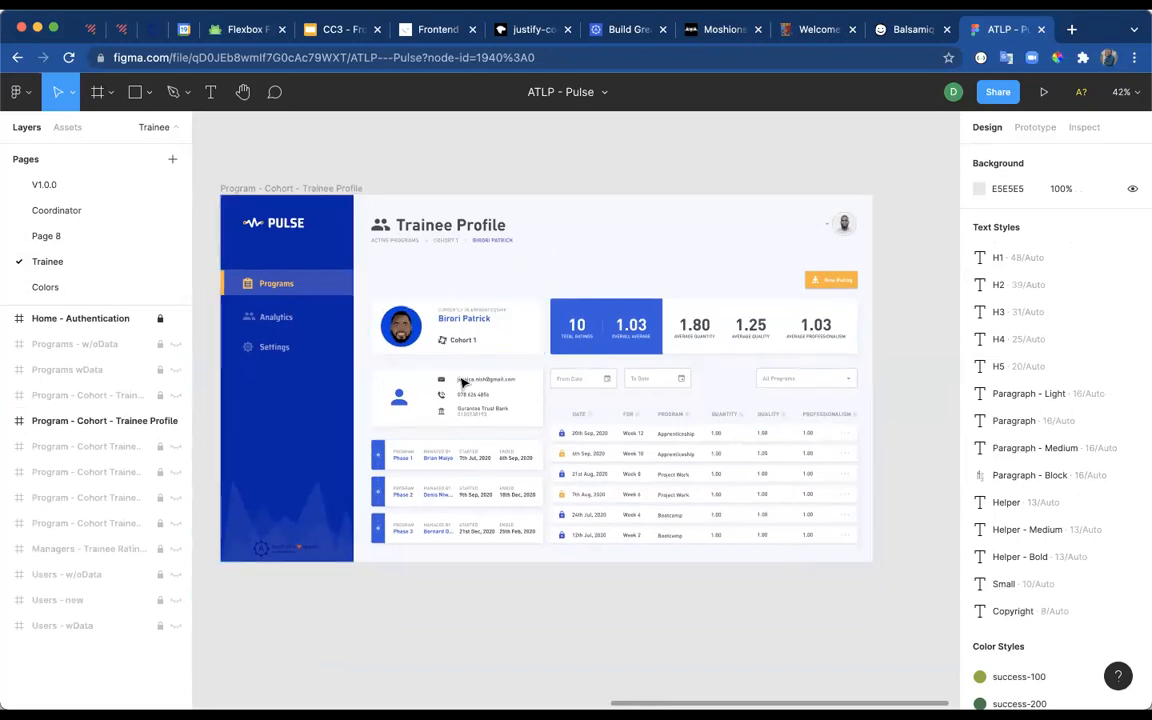
scroll(462, 381, left, 10)
scroll(462, 381, left, 4)
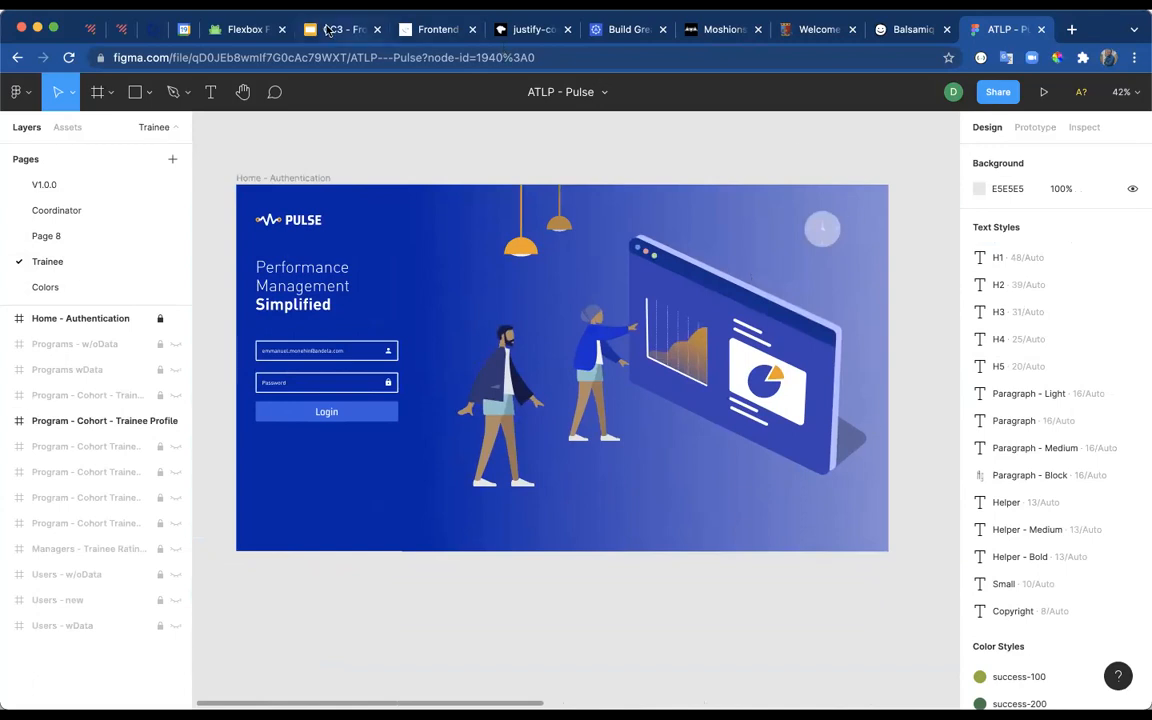
click(330, 30)
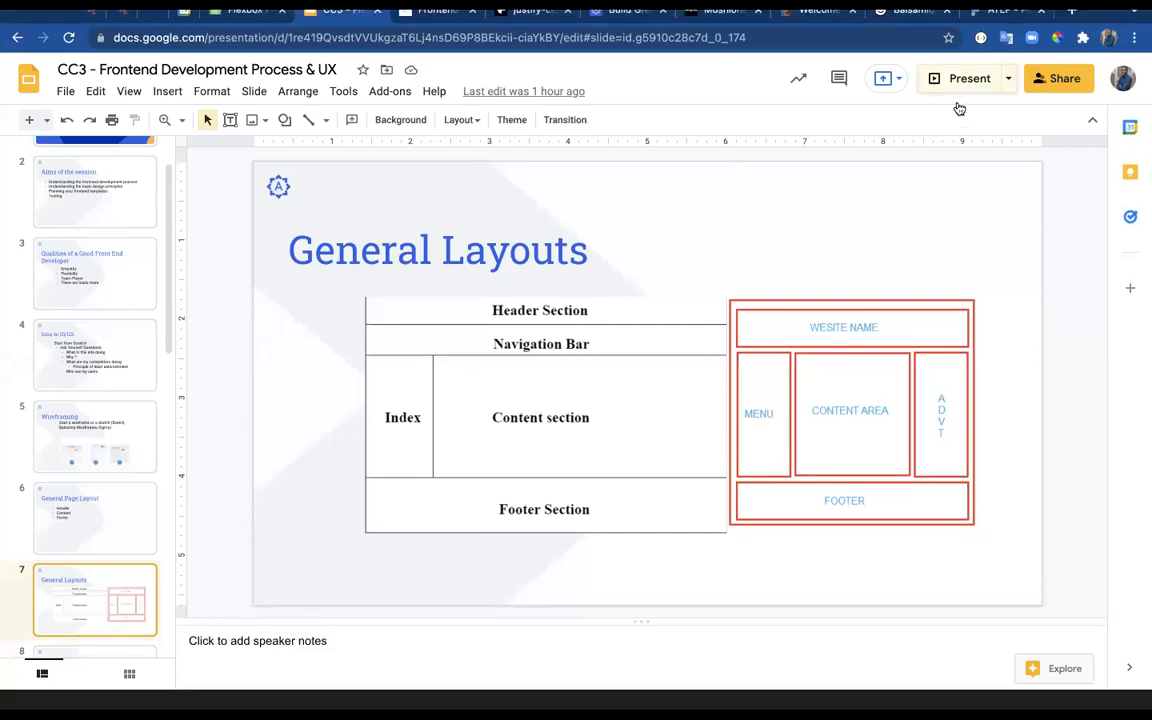
click(960, 80)
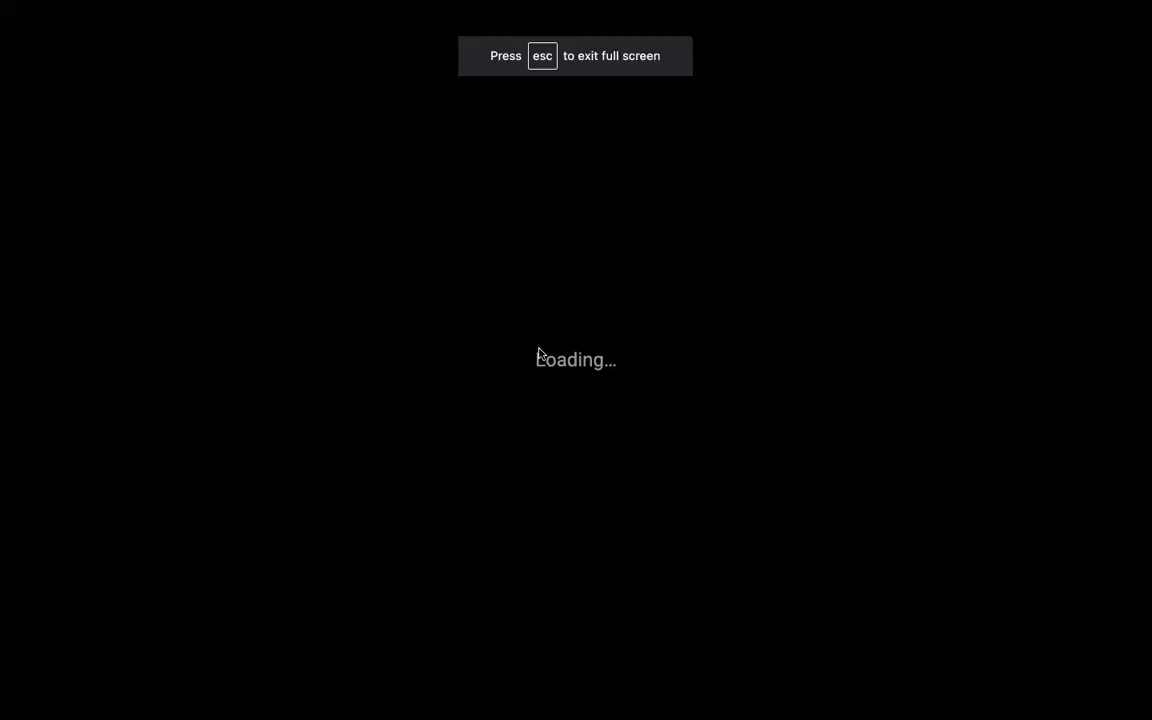
key(Escape)
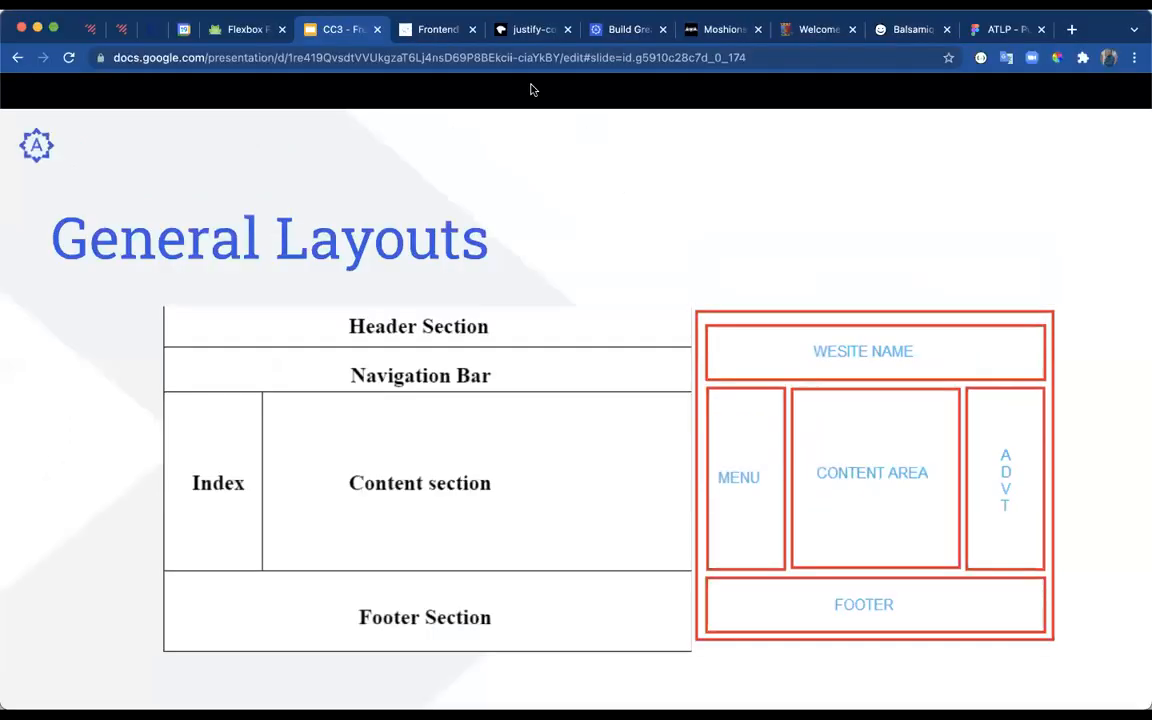
- Switch to Frontend Mentor, close the enlarged price grid preview and open the list of all challenges
click(444, 29)
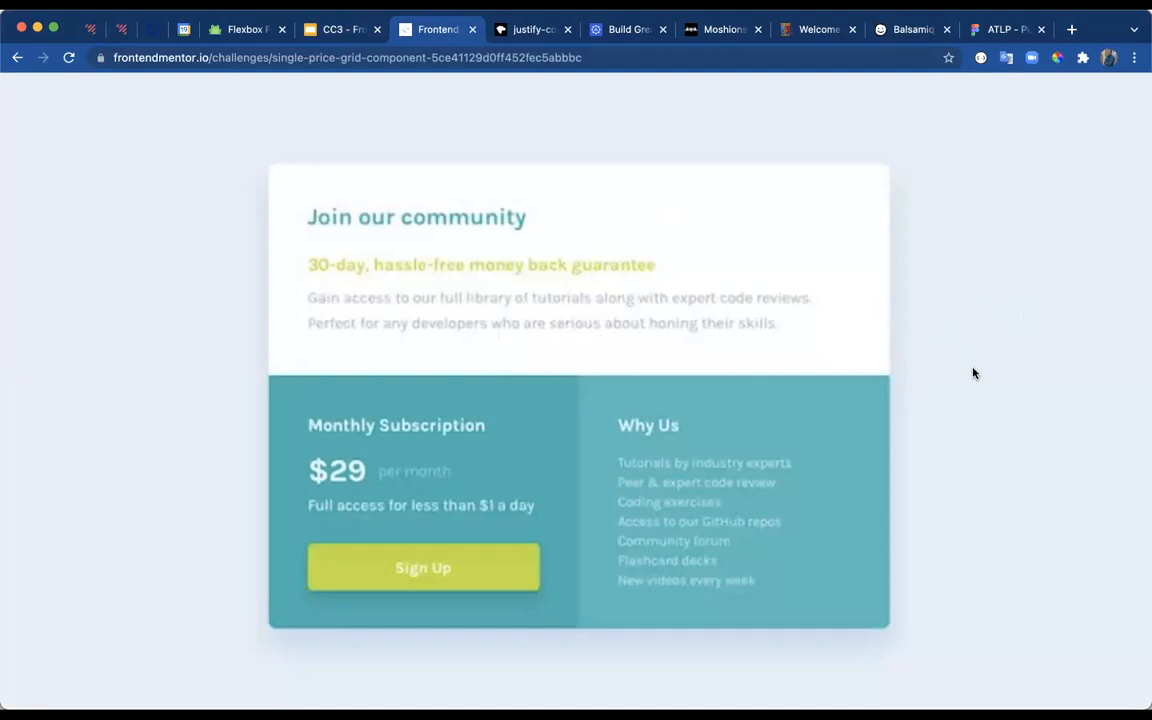
click(475, 198)
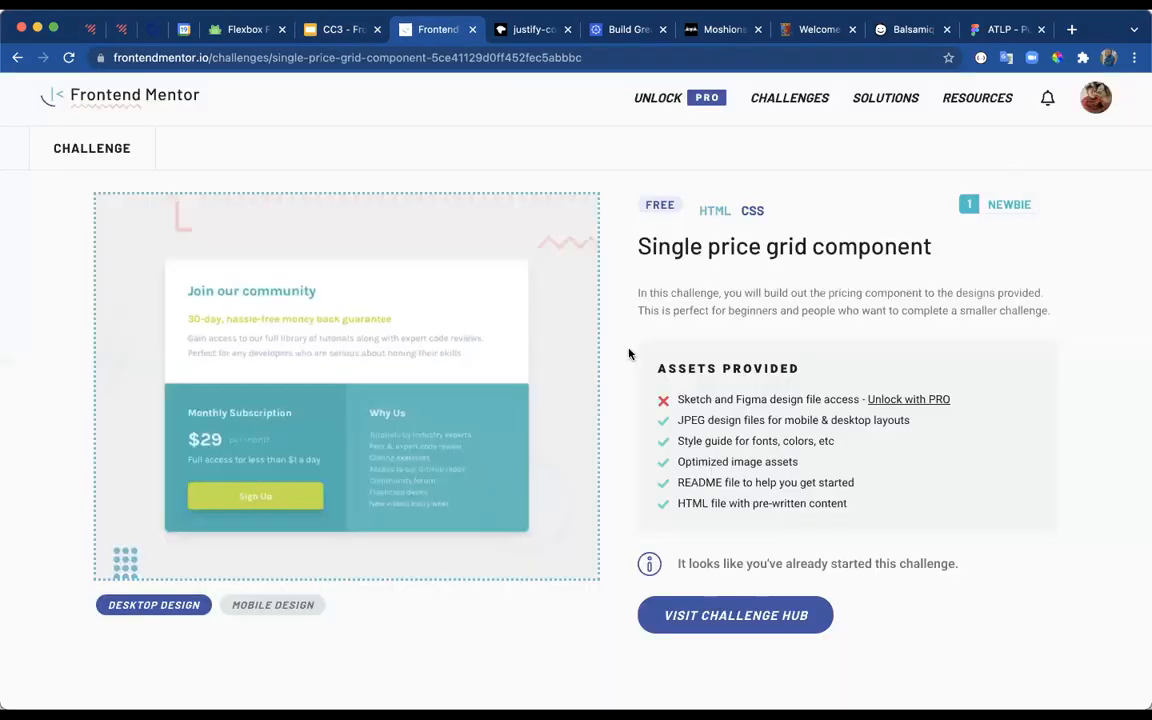
click(1002, 98)
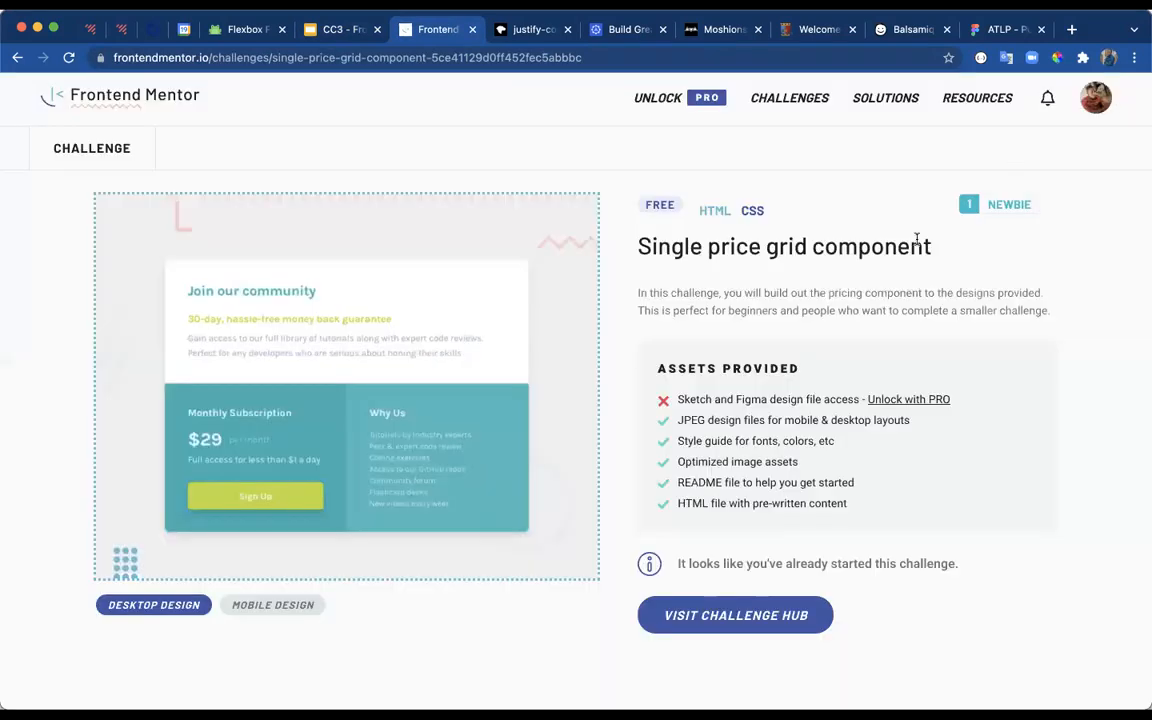
click(762, 104)
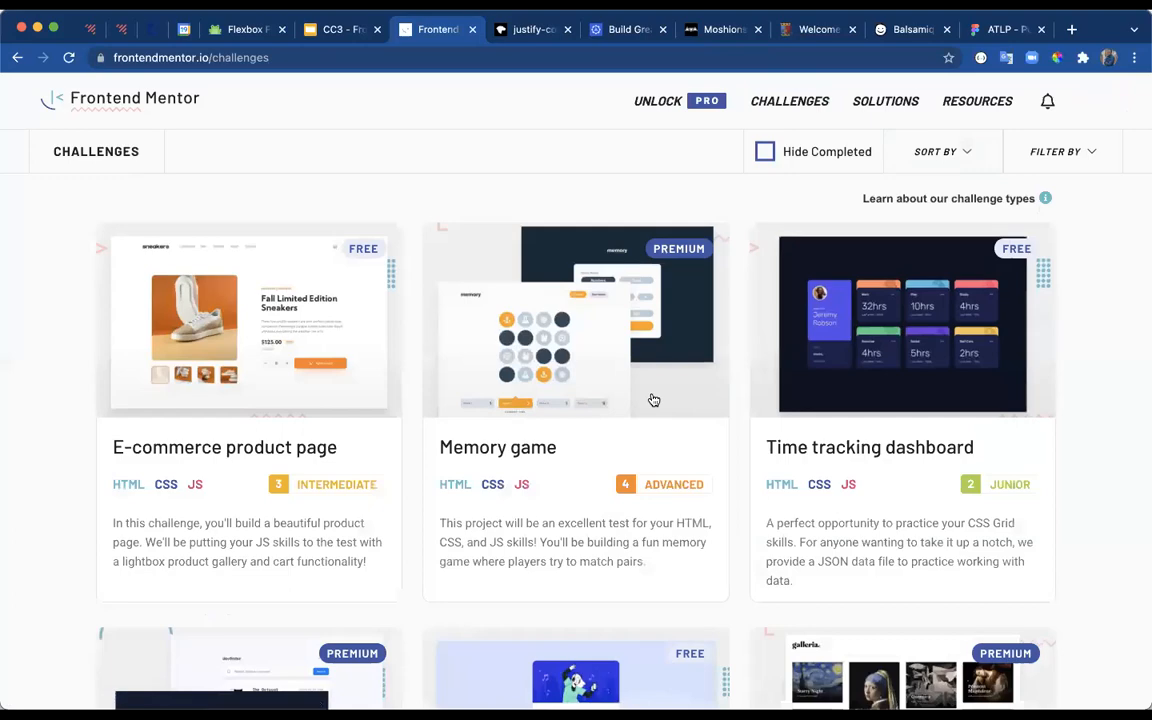
- Browse the Frontend Mentor challenges and open the Profile card component challenge
scroll(653, 400, down, 11)
scroll(655, 393, down, 8)
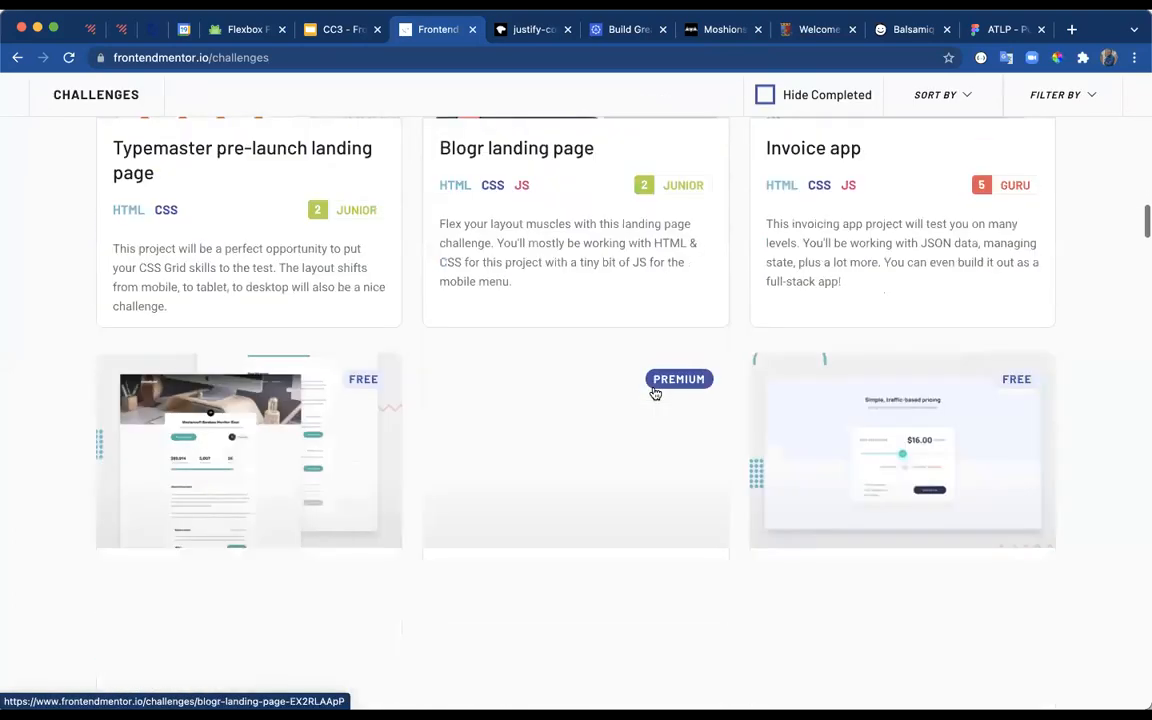
scroll(655, 393, down, 7)
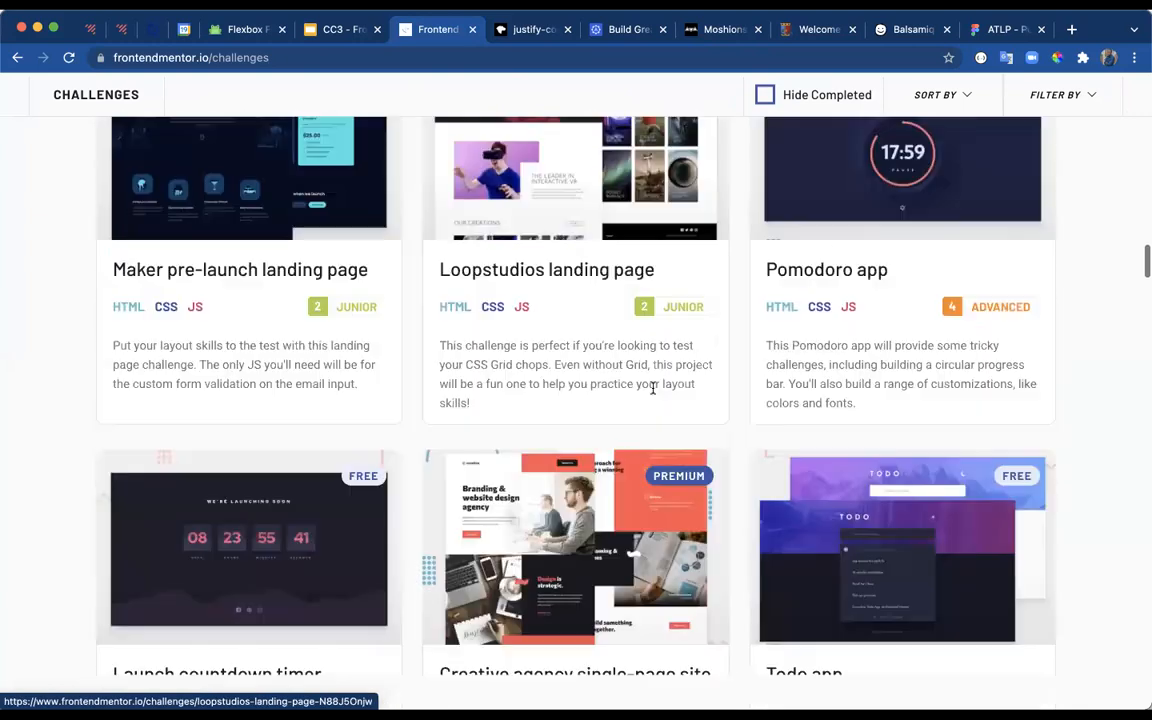
scroll(653, 388, down, 6)
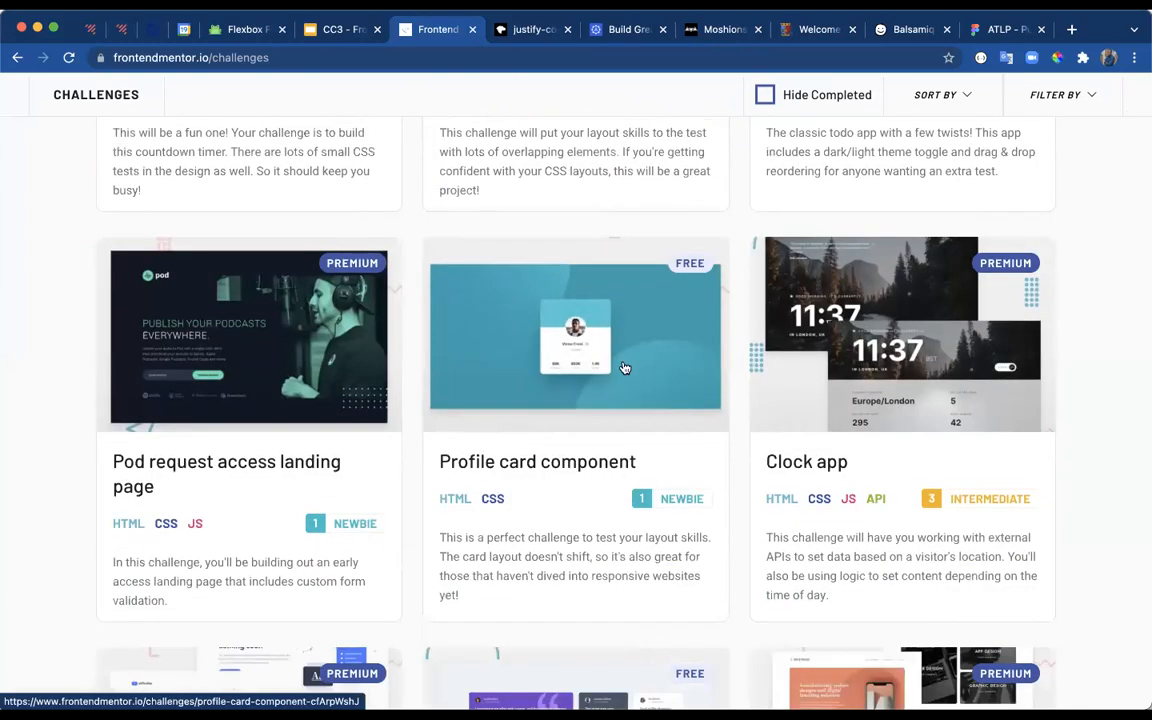
click(621, 367)
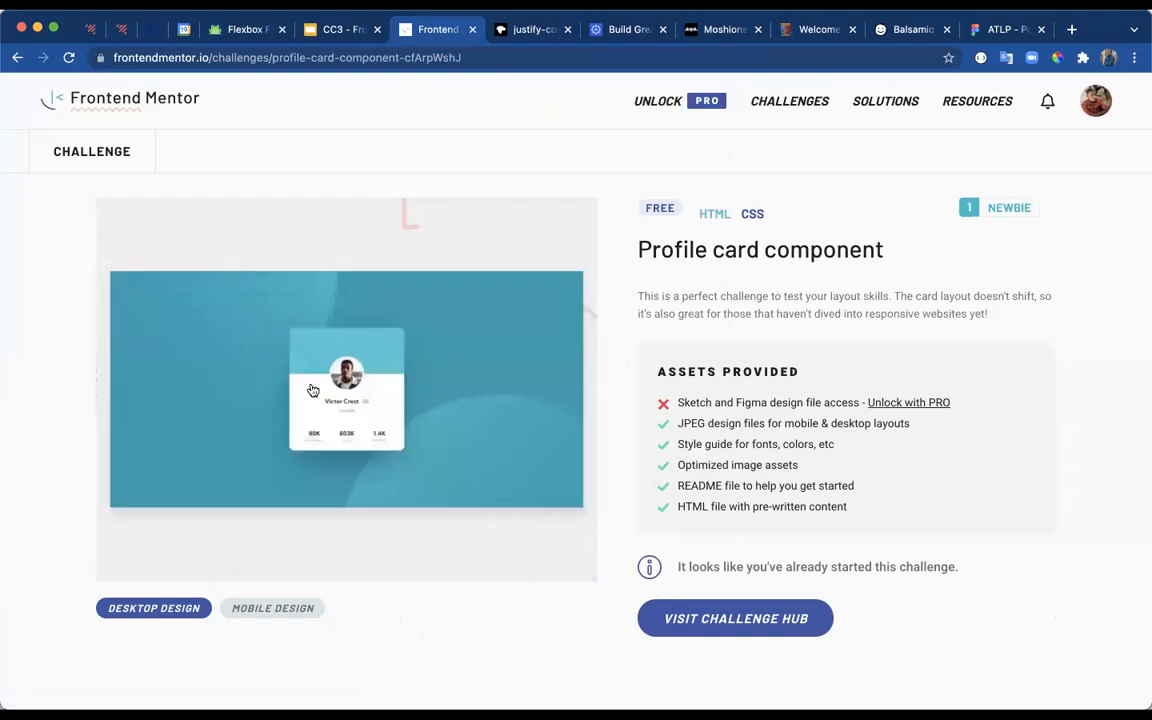
- Enlarge the profile card's desktop design preview to full size, examine it, and close the preview
click(307, 389)
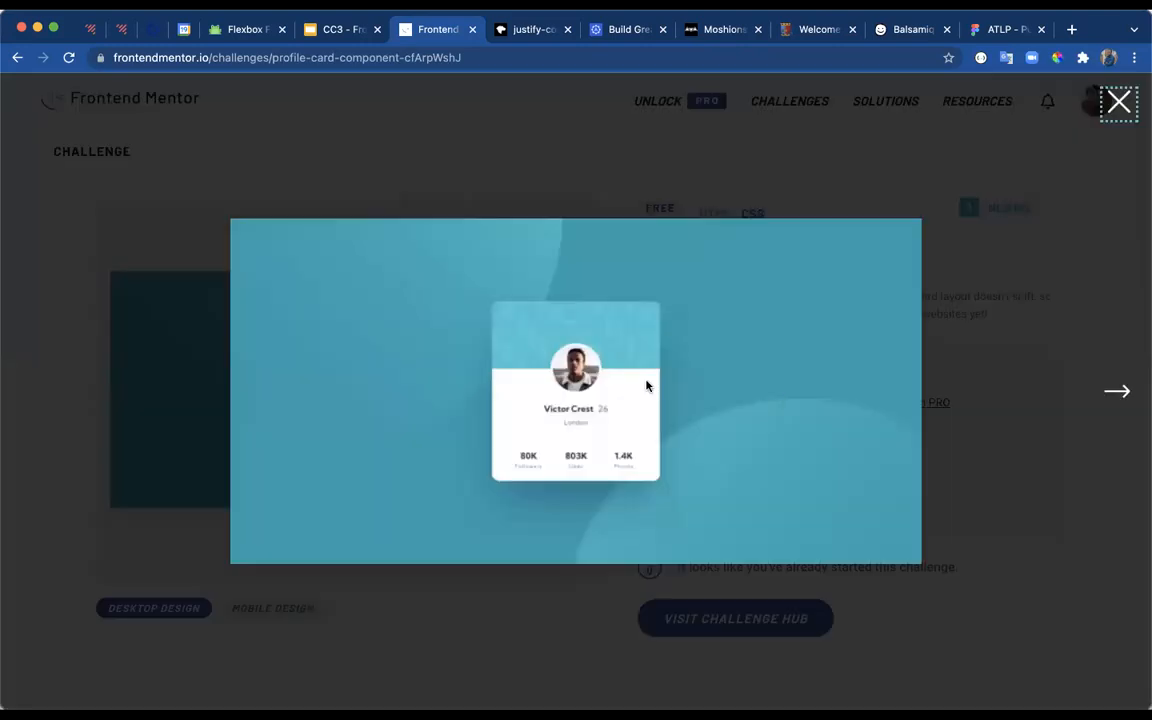
click(646, 386)
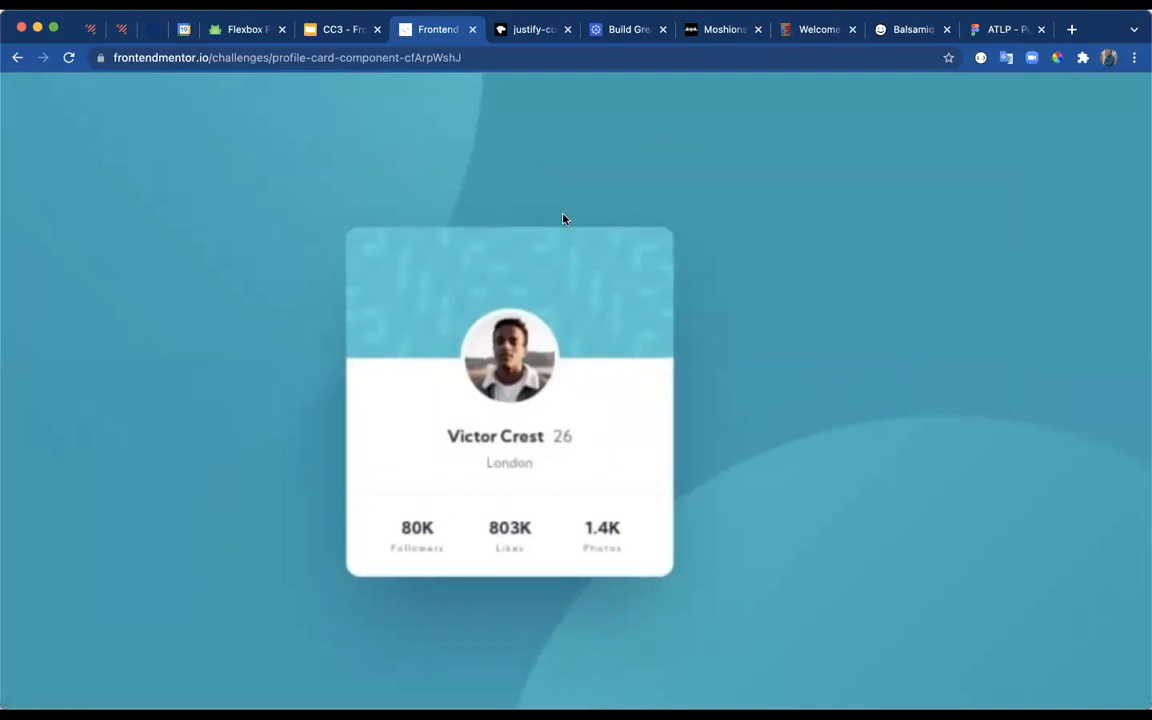
click(701, 335)
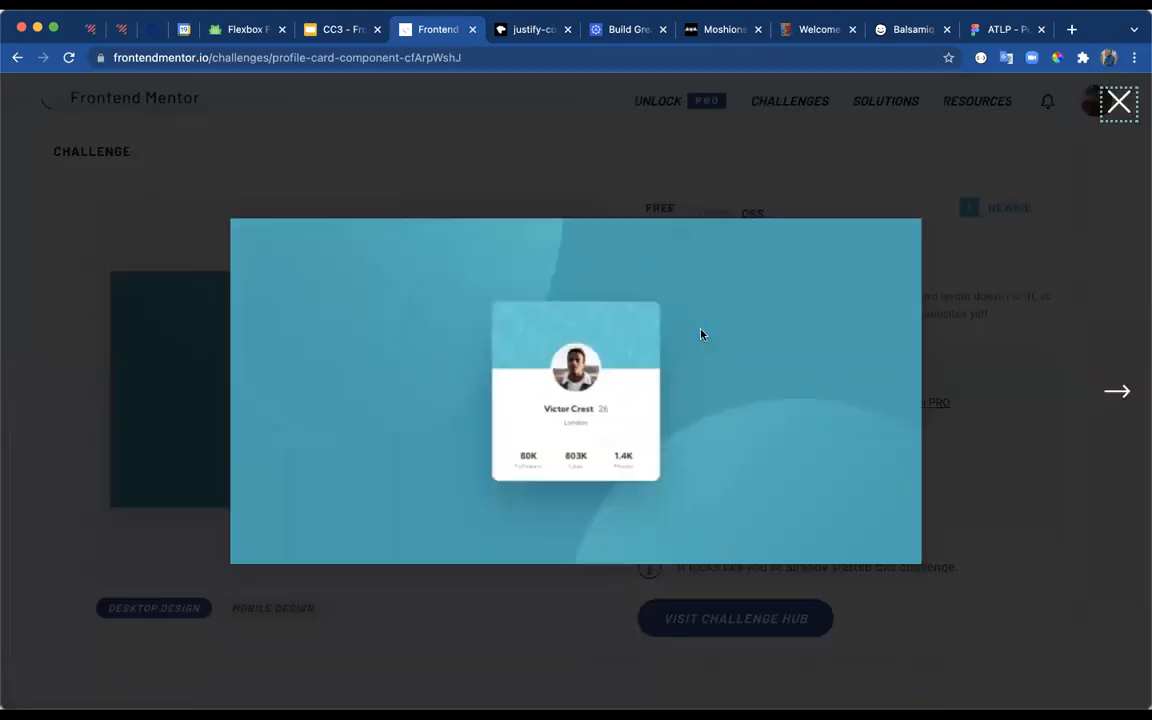
click(1117, 104)
- Switch to the CC3 Google Slides deck, present it from the General Layouts slide and advance to the Design principles slide
click(330, 29)
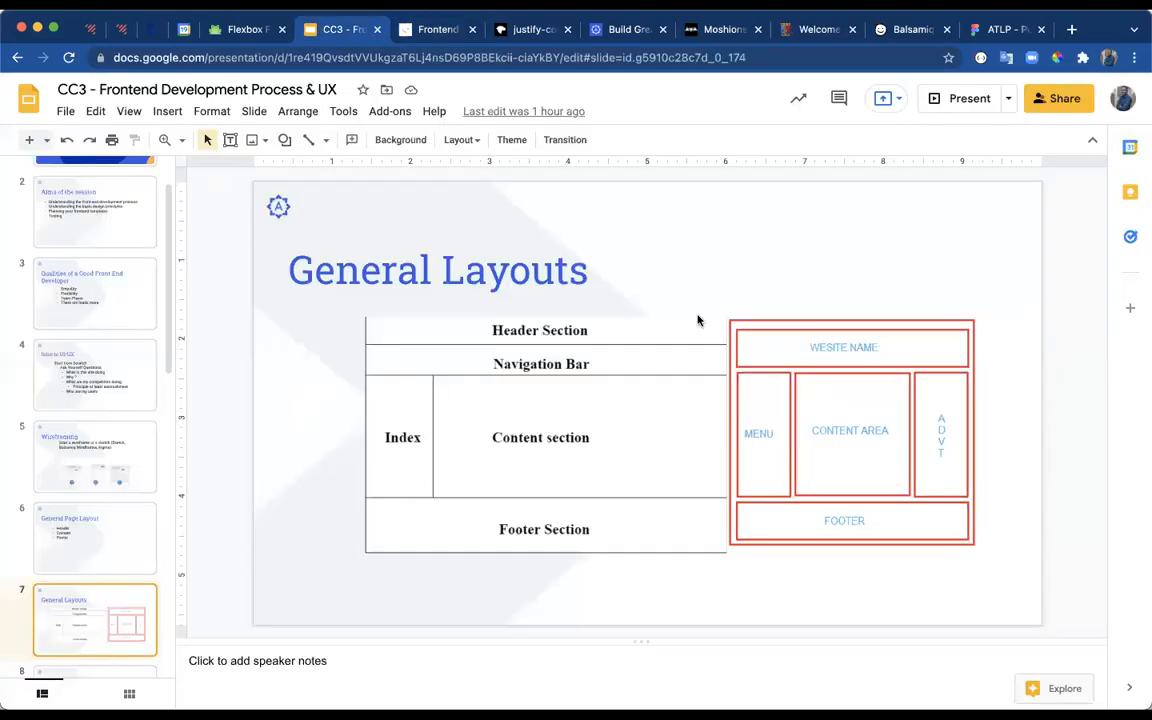
click(963, 104)
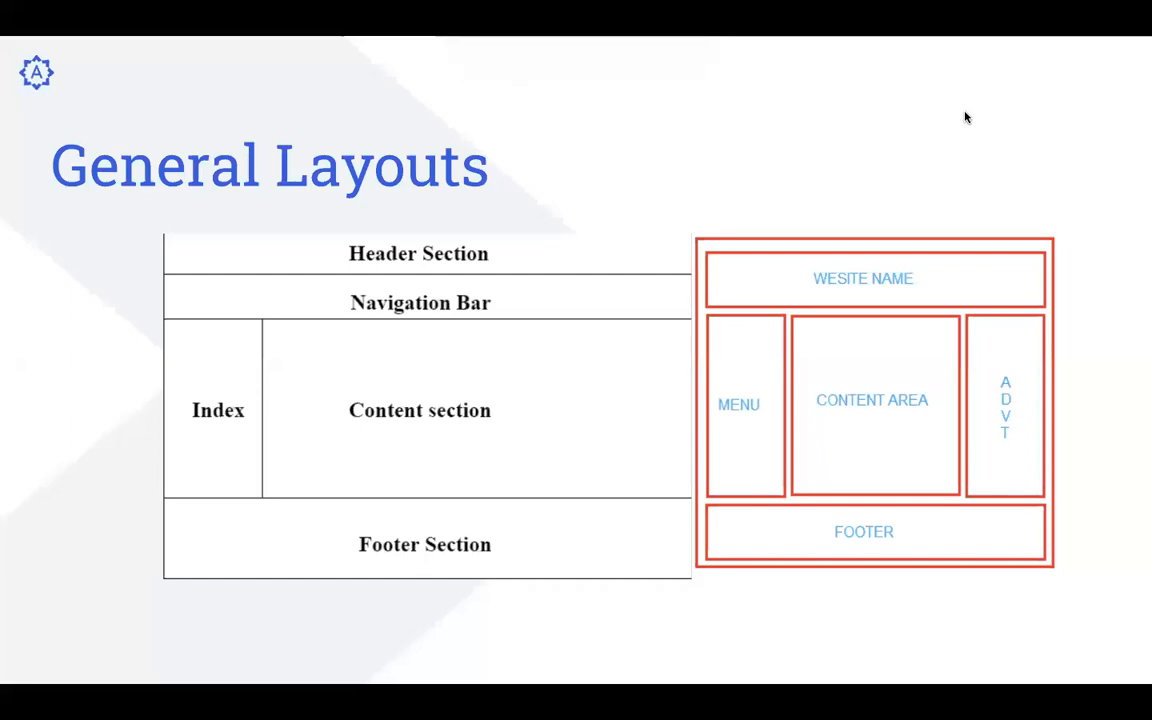
key(Right)
key(Right)
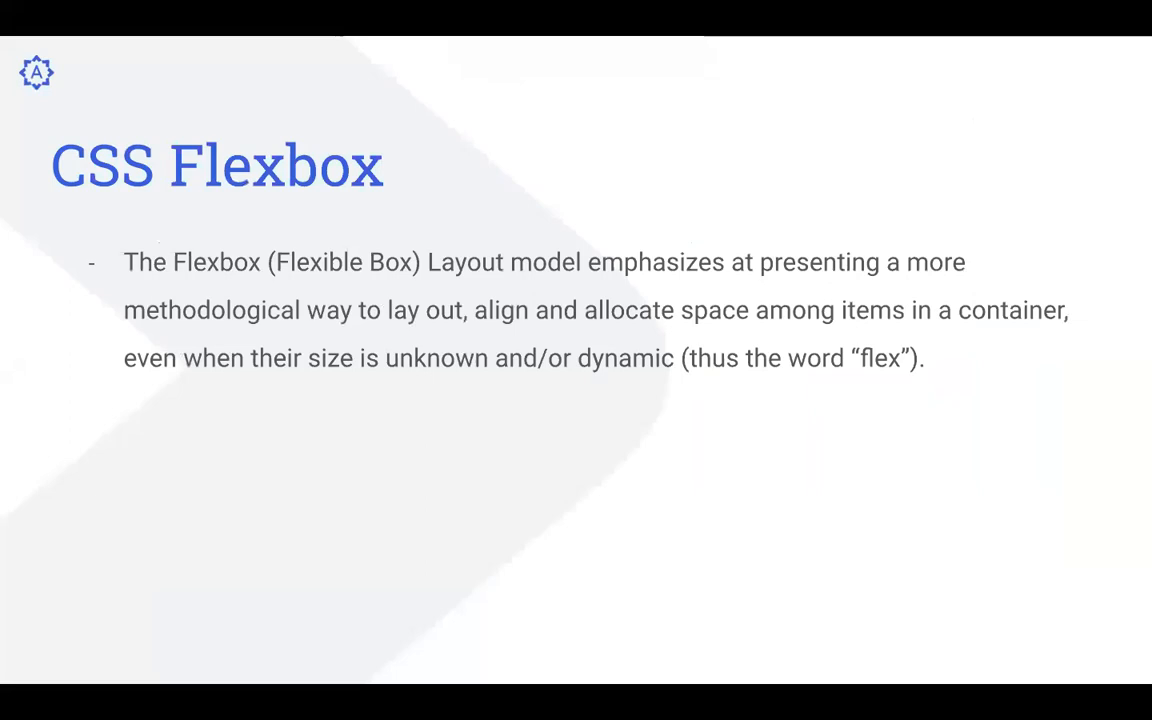
key(Right)
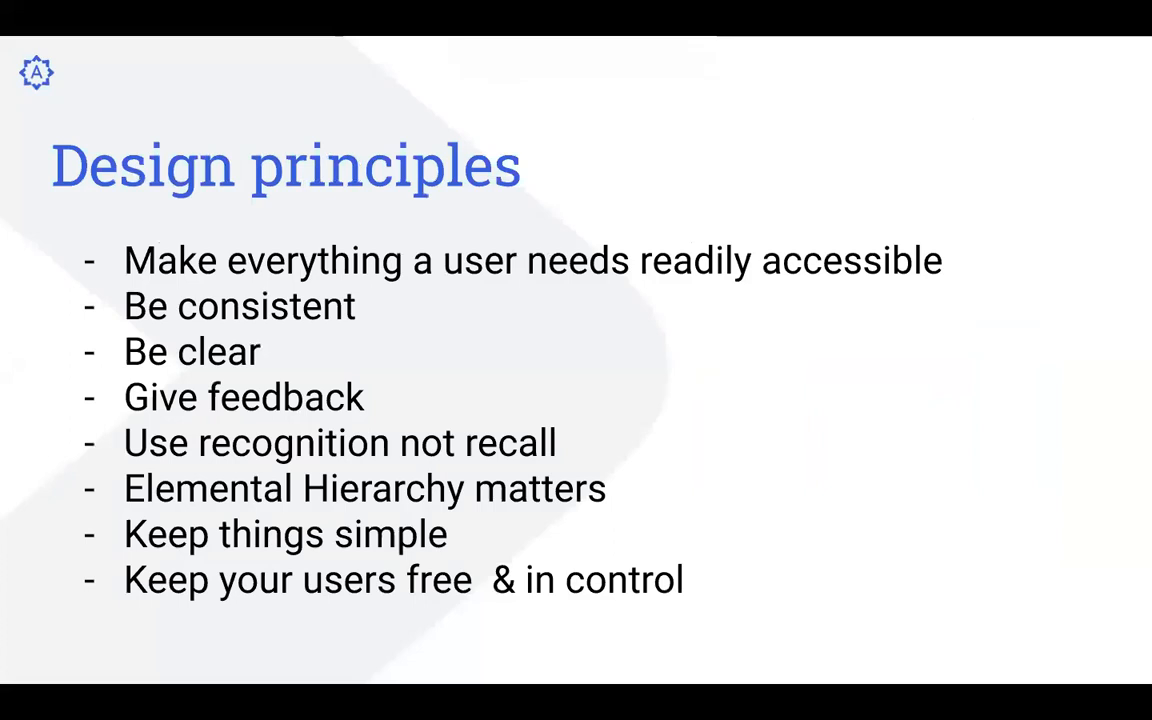